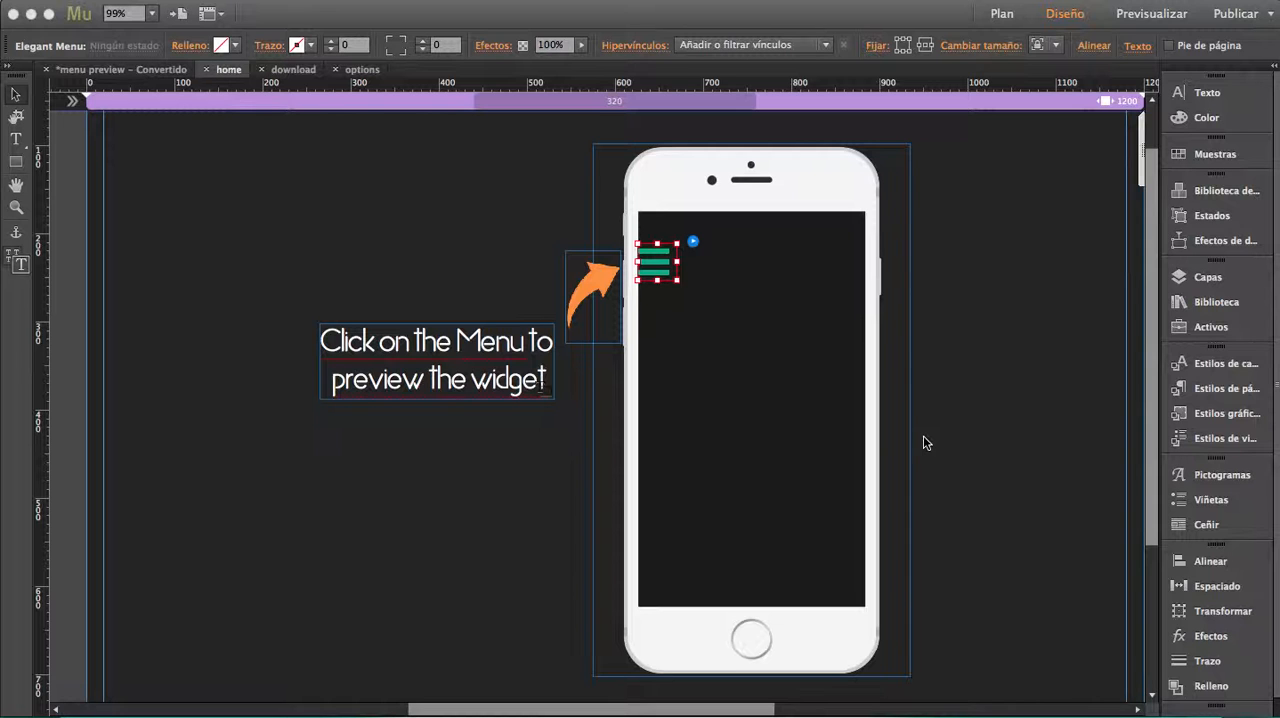
Review the site's page overview and inspect the Elegant Menu's first item HOME and its link.
left_click(137, 72)
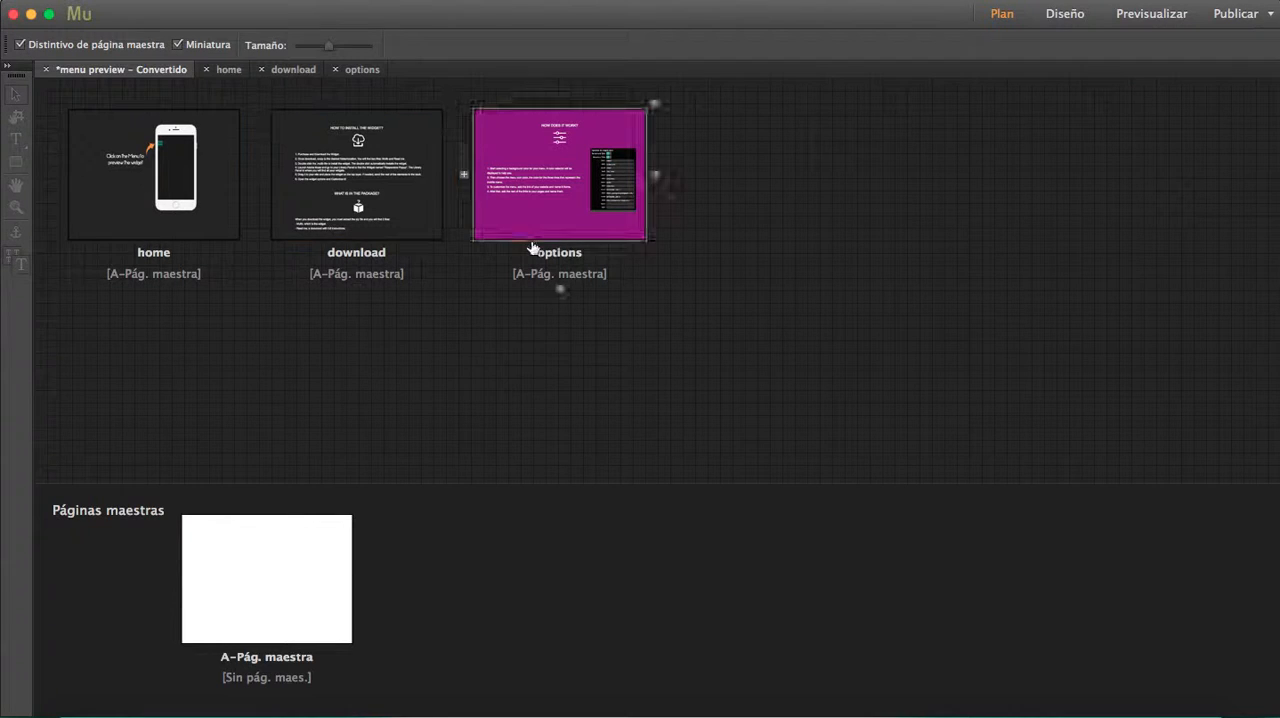
left_click(229, 70)
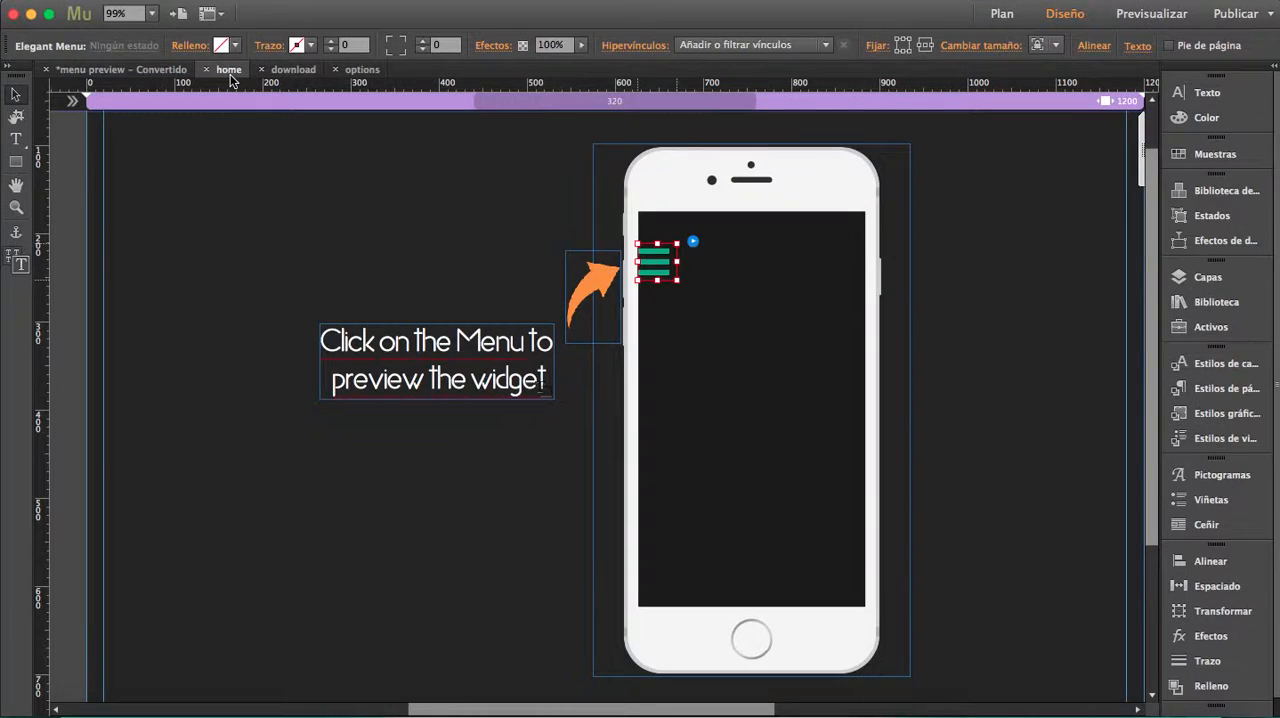
left_click(156, 74)
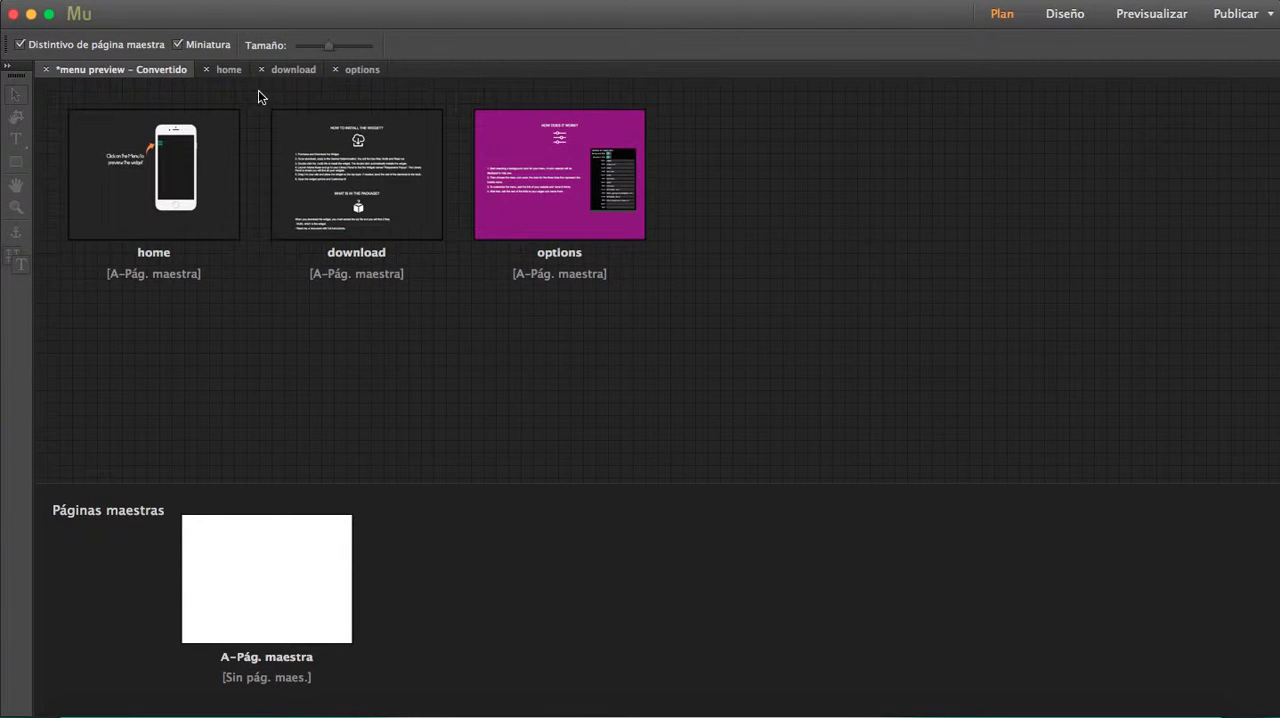
left_click(229, 70)
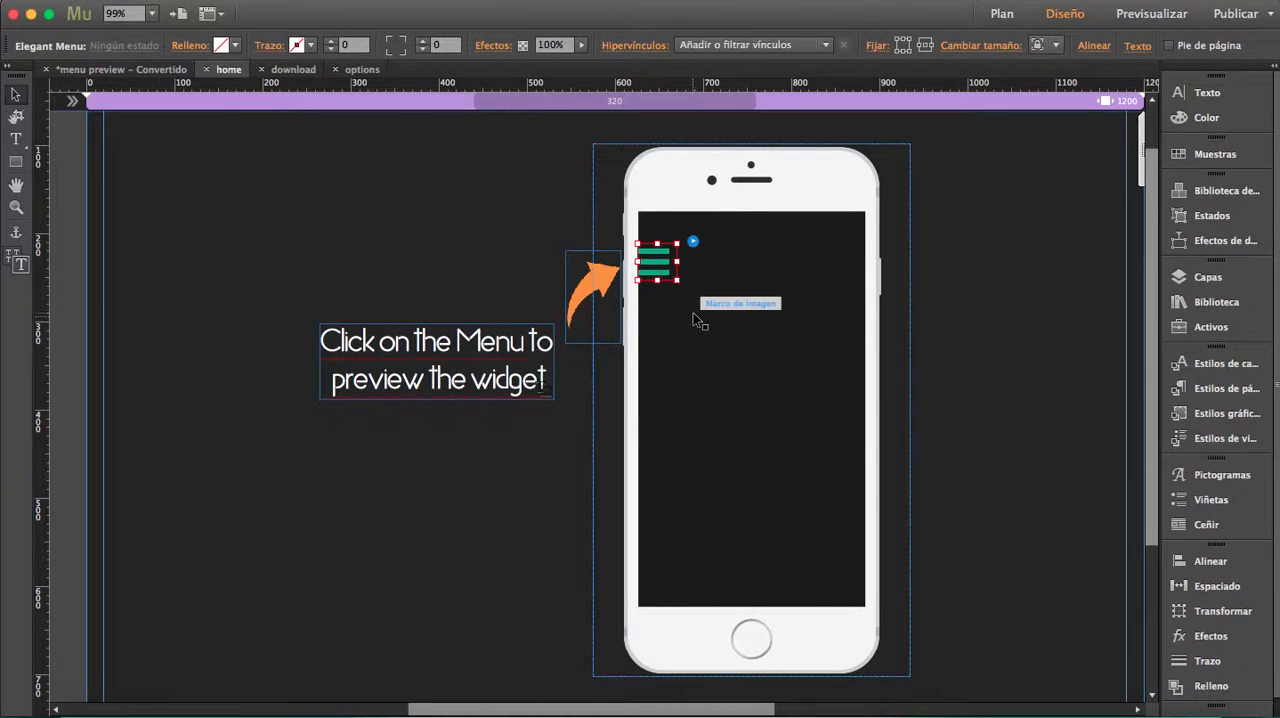
left_click(693, 242)
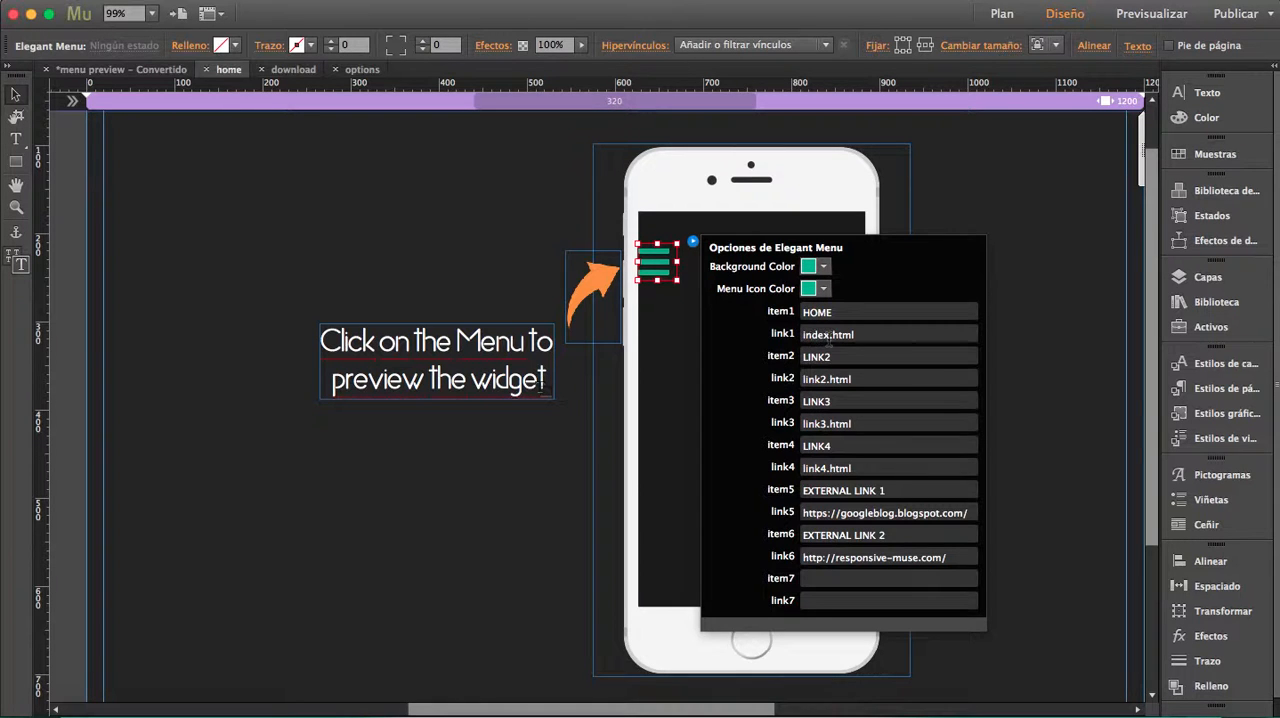
left_click(865, 335)
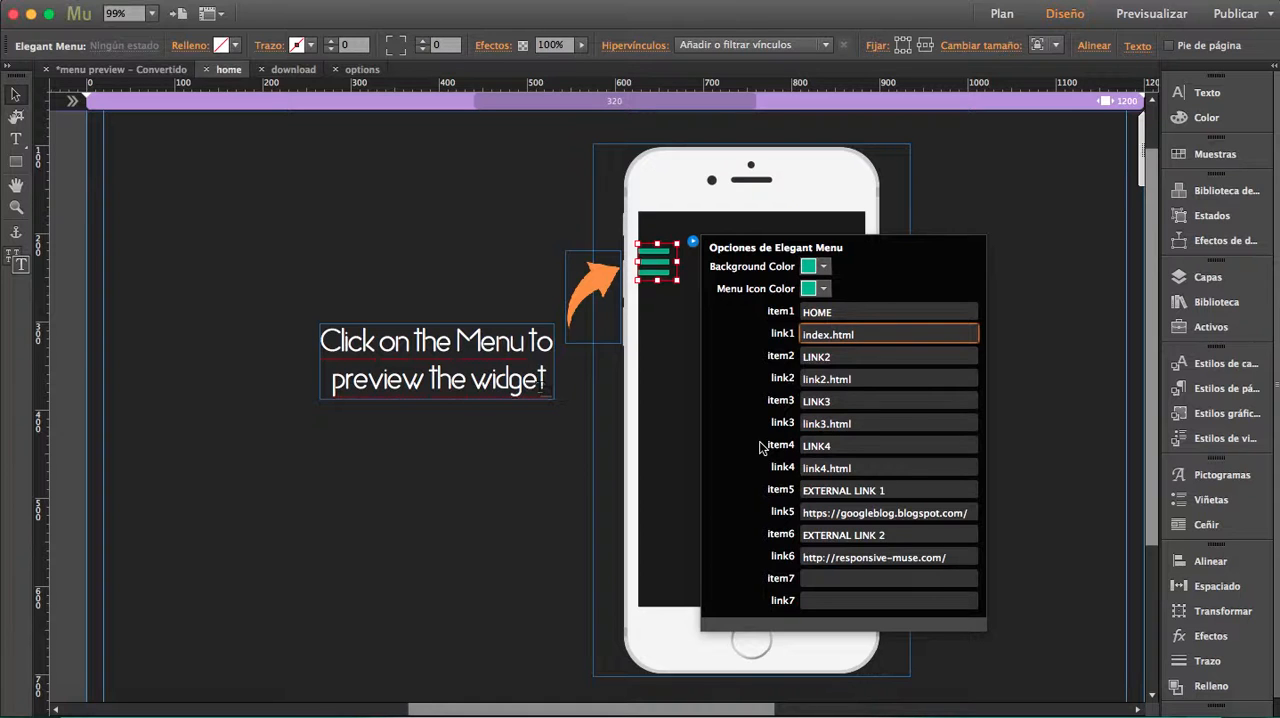
left_click(843, 312)
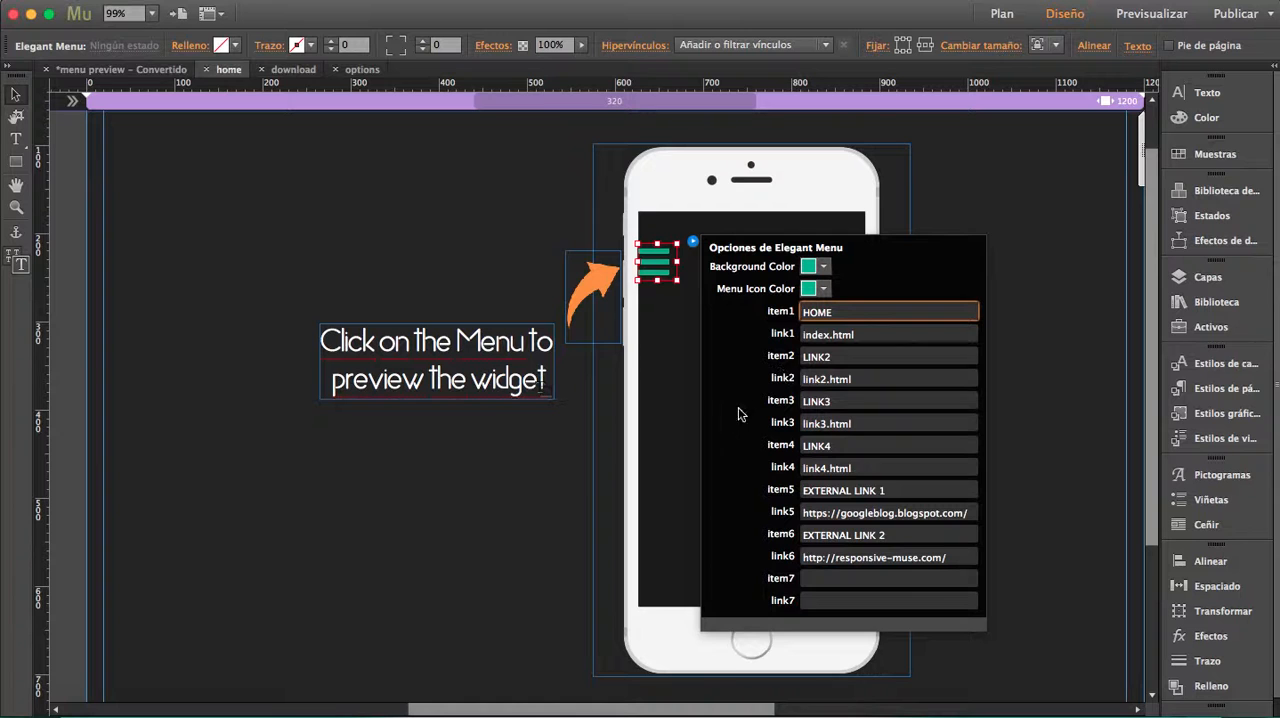
left_click(833, 336)
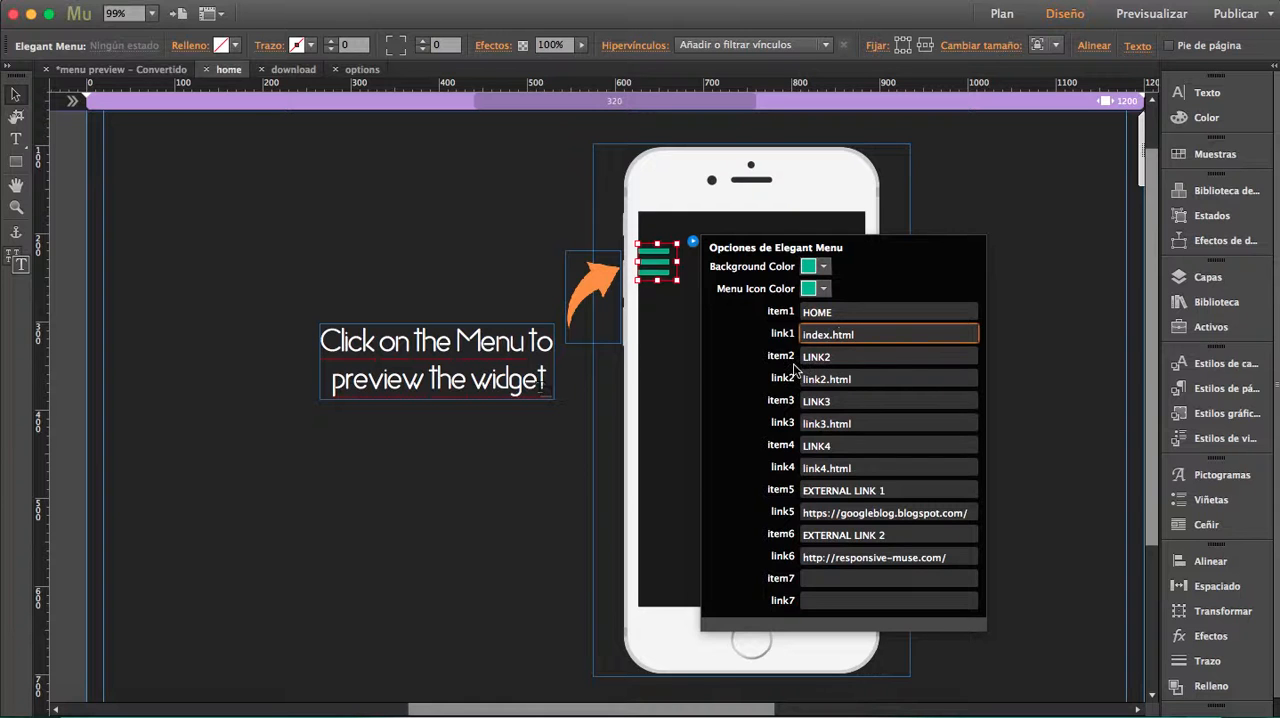
left_click(133, 69)
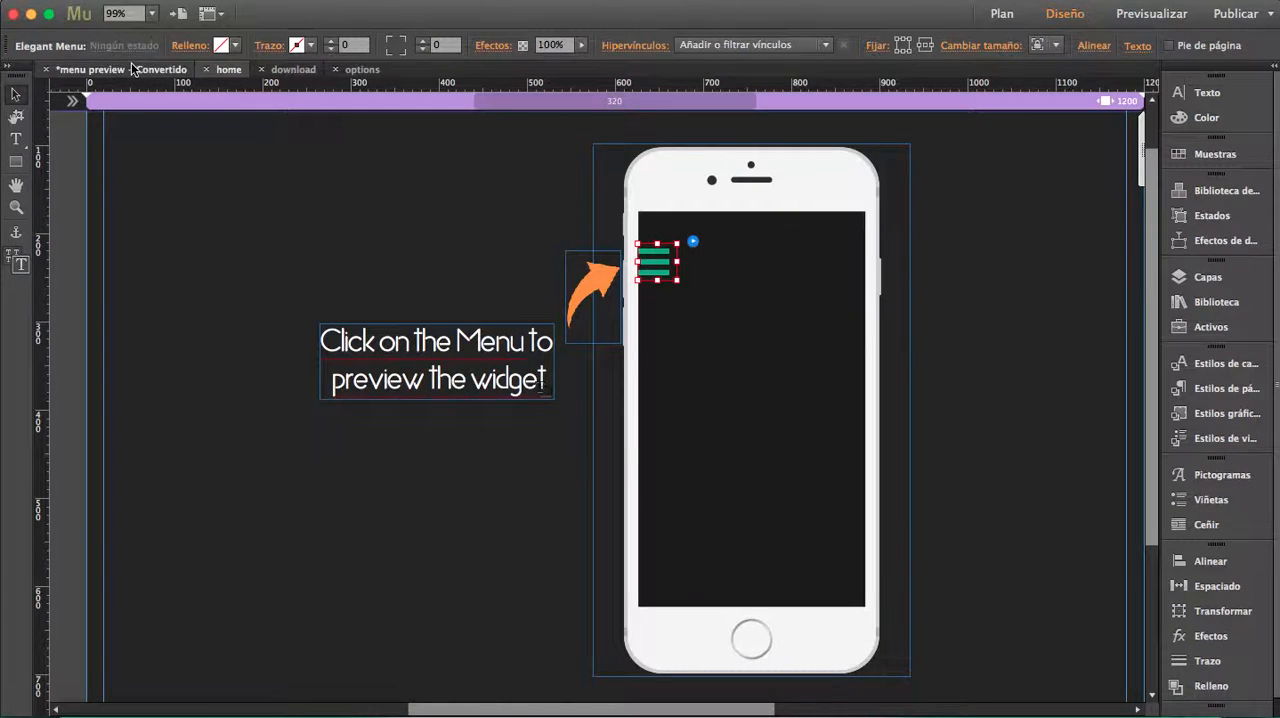
Rename the menu's second item to DOWNLOAD and point its link at download.html.
left_click(133, 69)
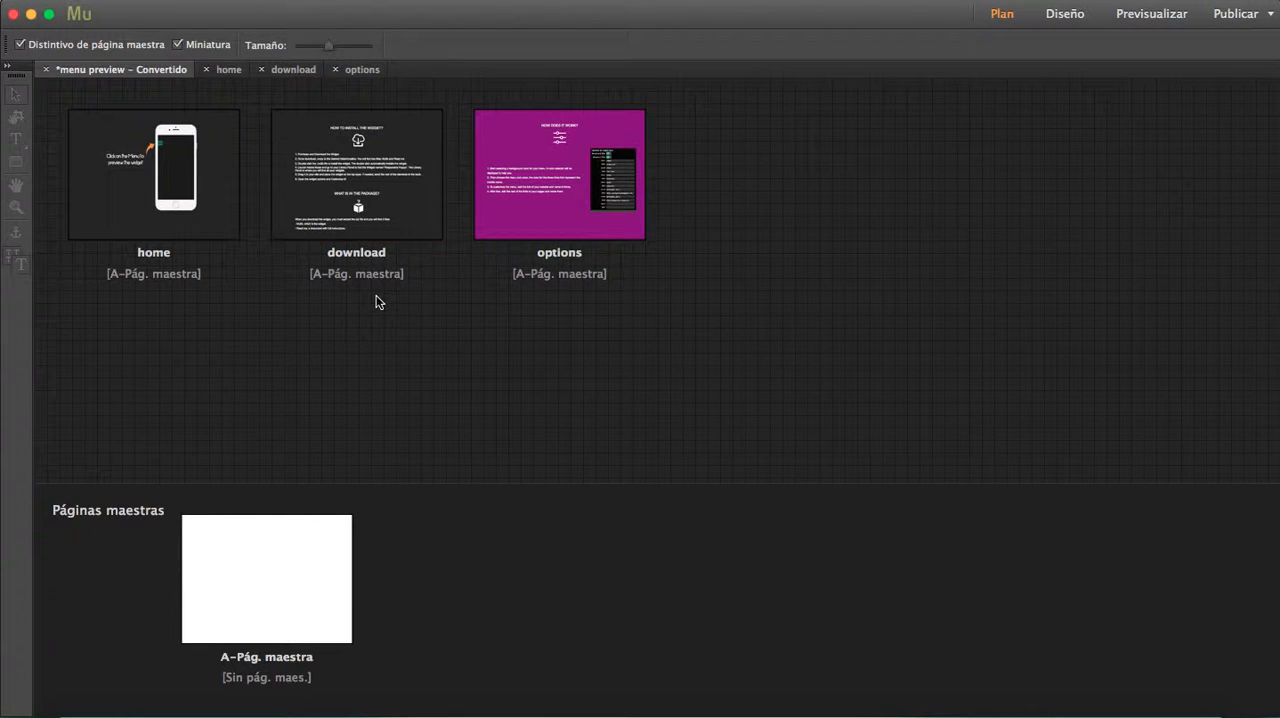
mouse_move(356, 175)
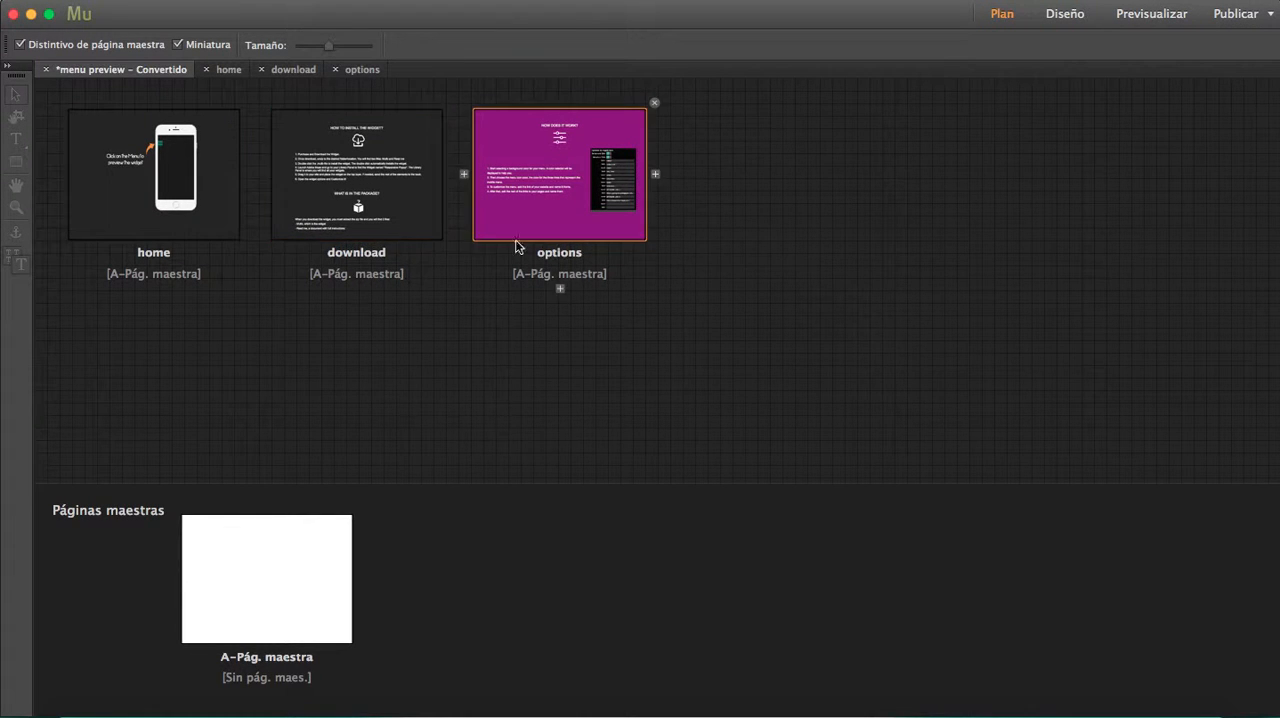
left_click(221, 74)
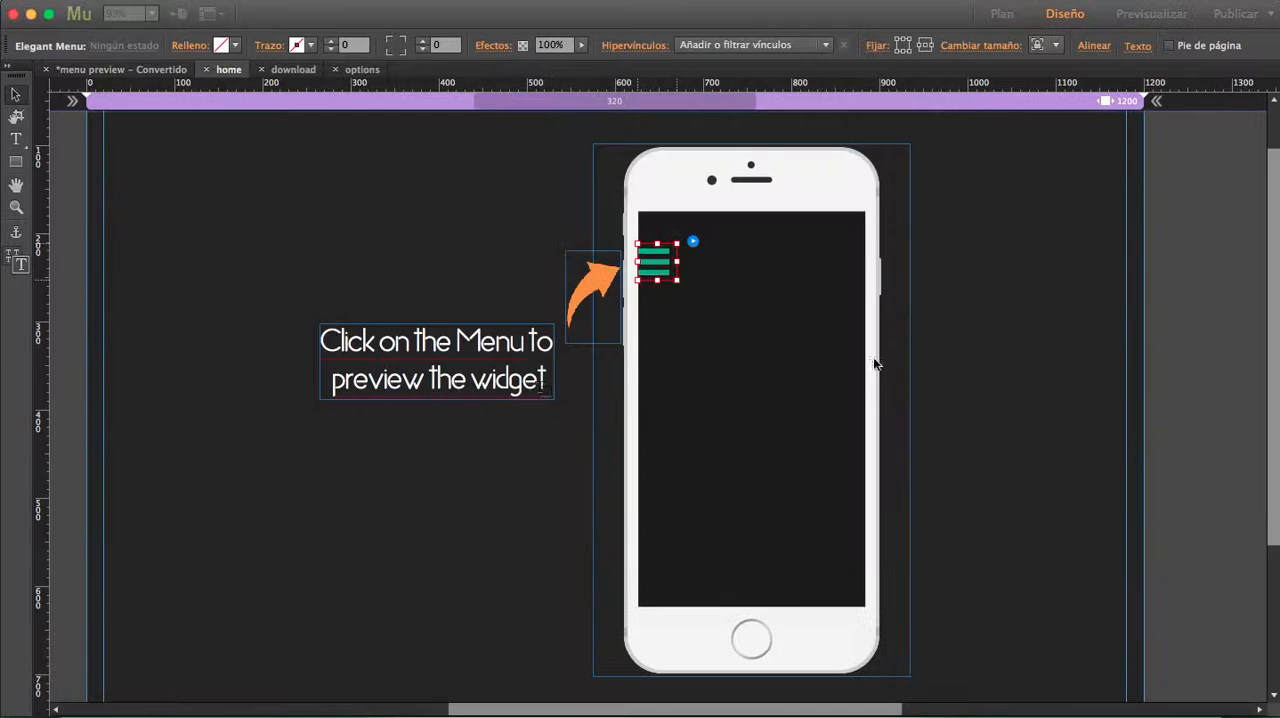
left_click(690, 244)
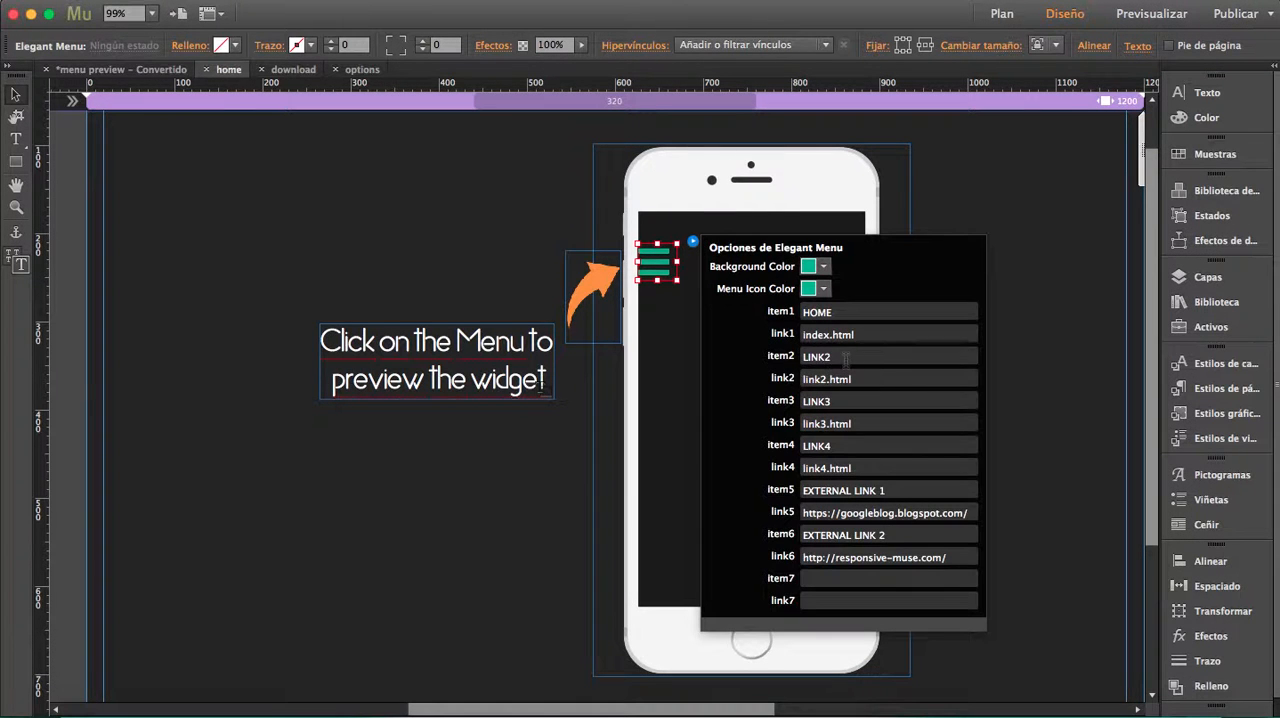
double_click(830, 357)
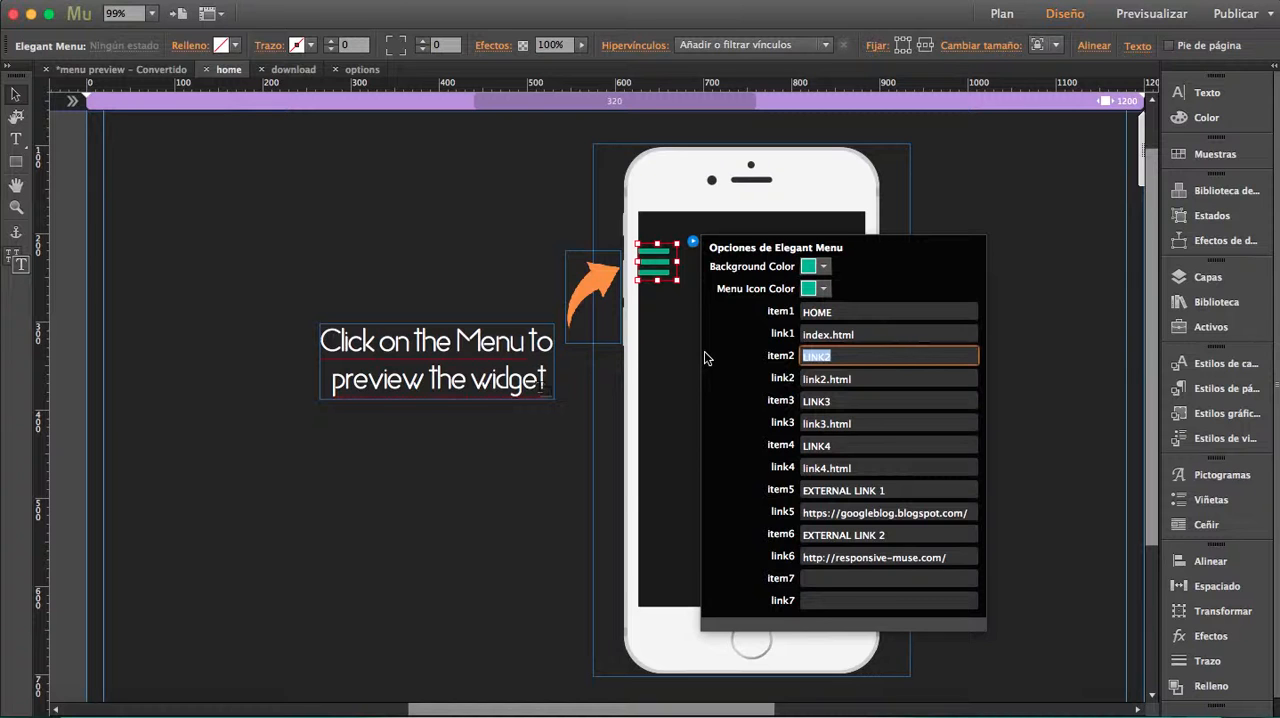
type("DO")
type("WNLOAD")
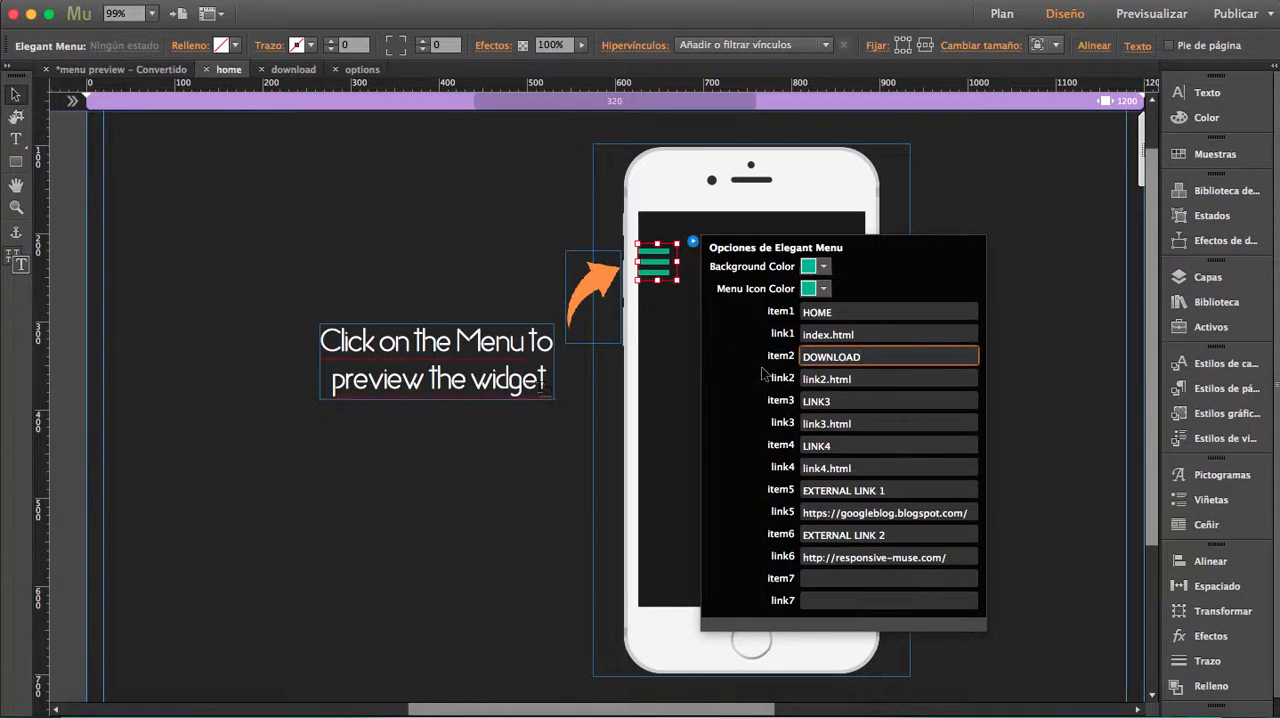
left_click(828, 379)
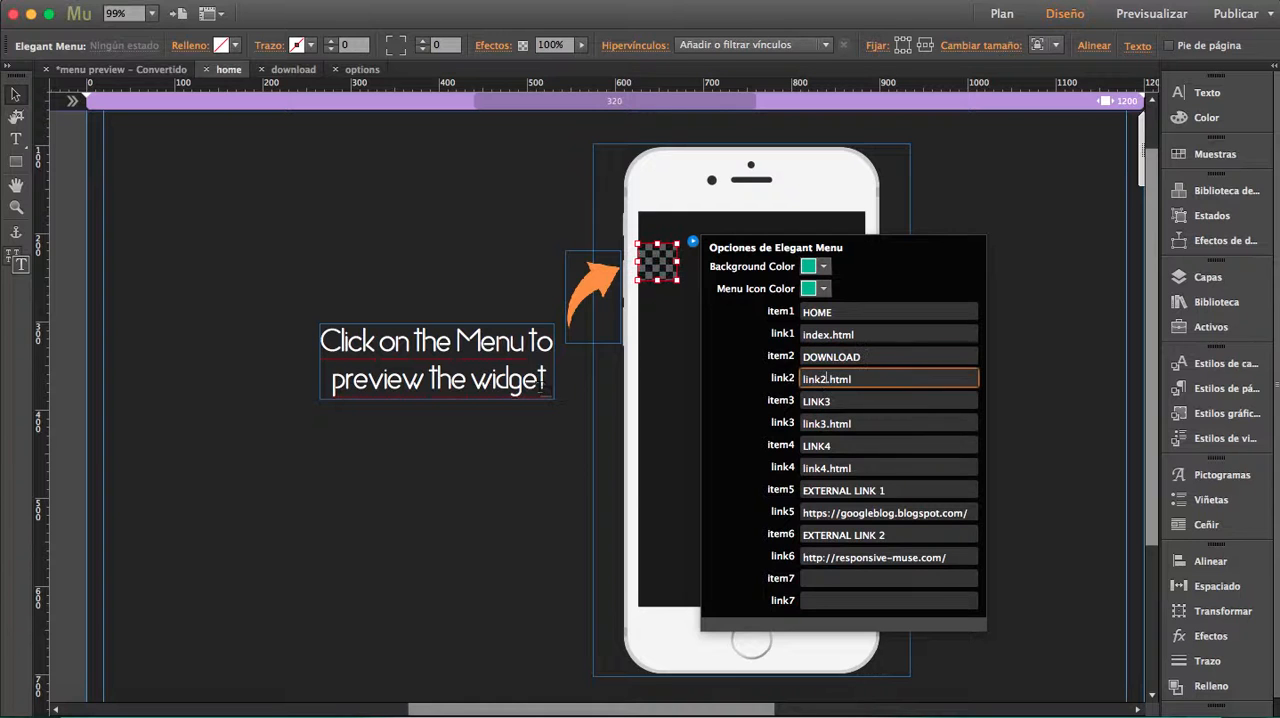
key("BackSpace")
key("BackSpace")
key("BackSpace")
type("do")
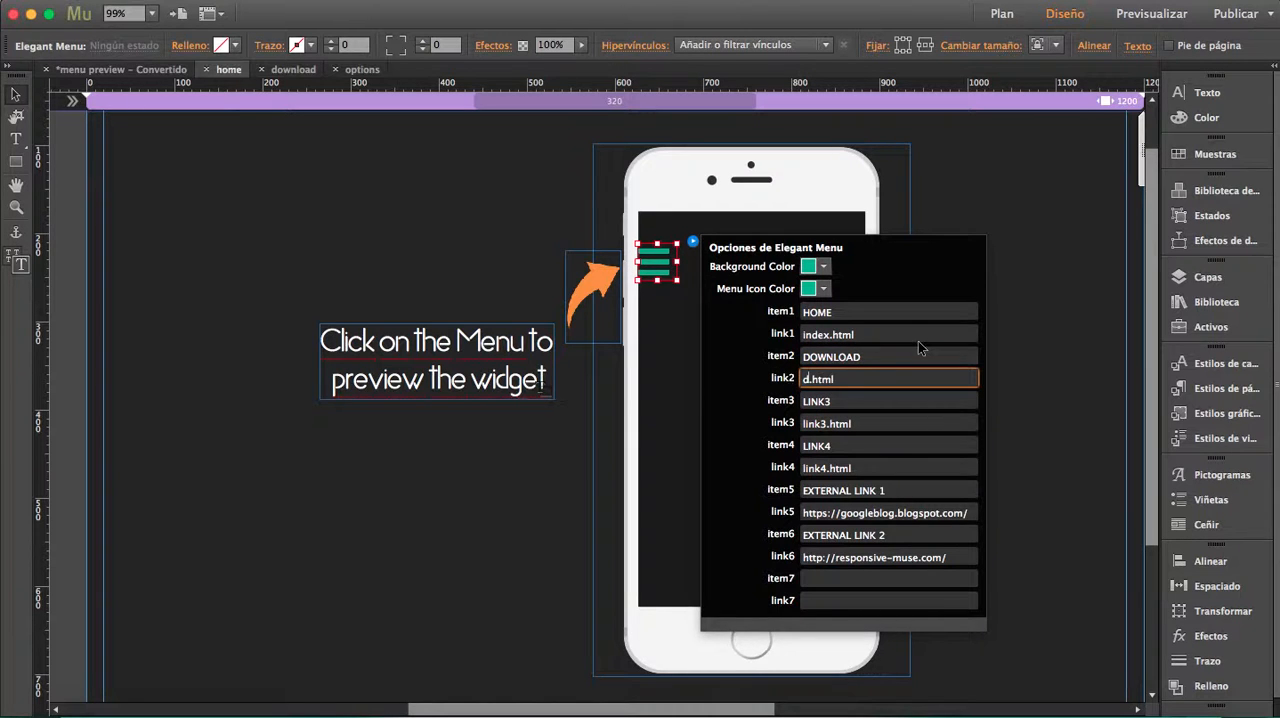
type("wnload")
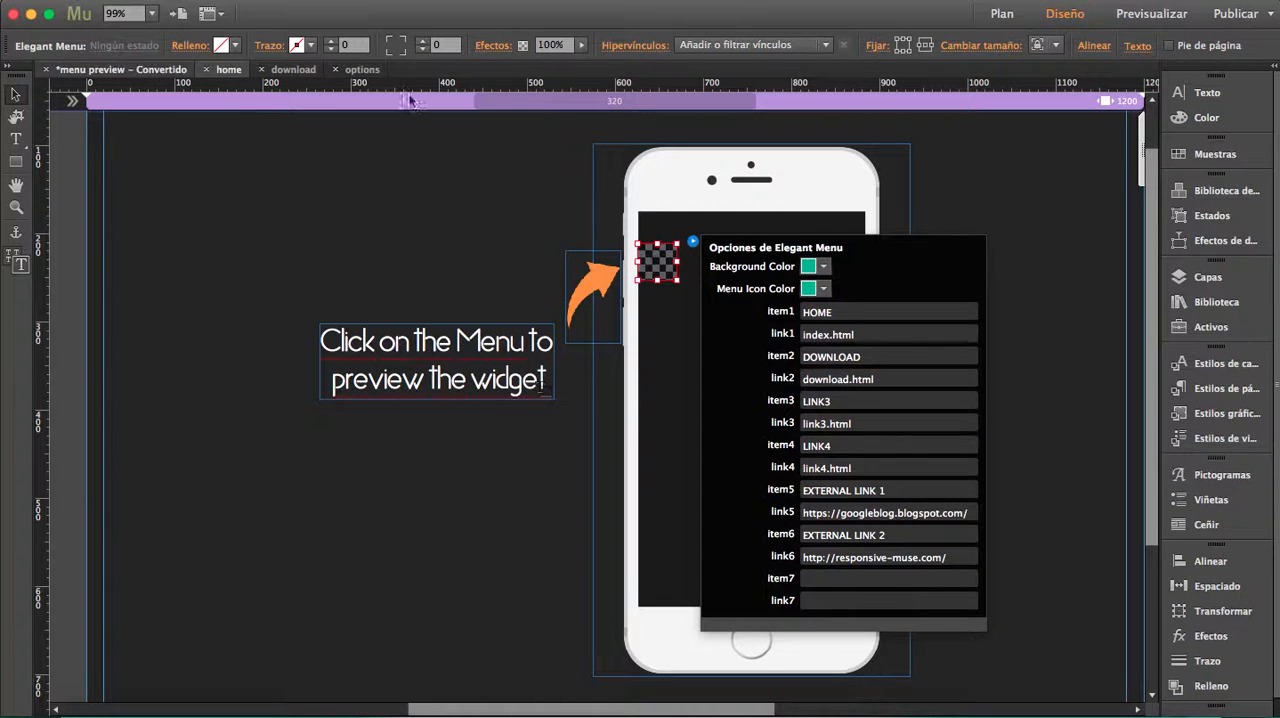
left_click(145, 69)
Rename the menu's third item to OPTIONS in the Elegant Menu settings.
left_click(390, 233)
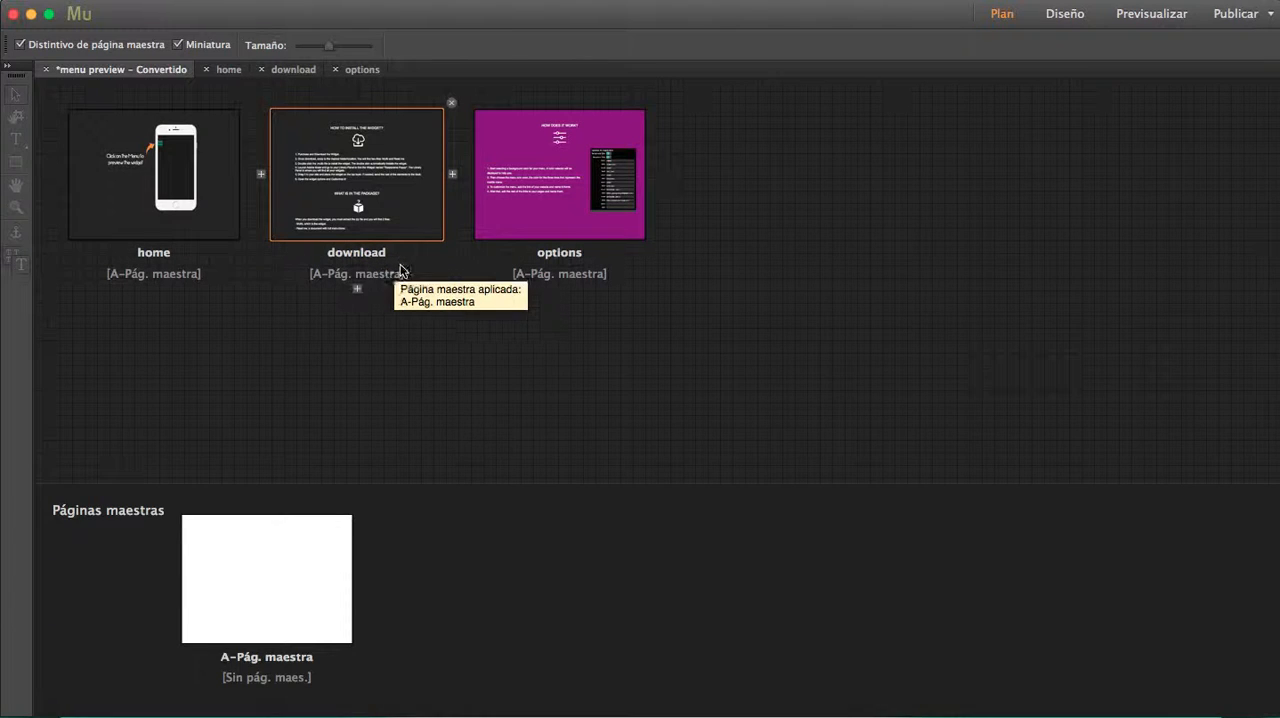
left_click(228, 69)
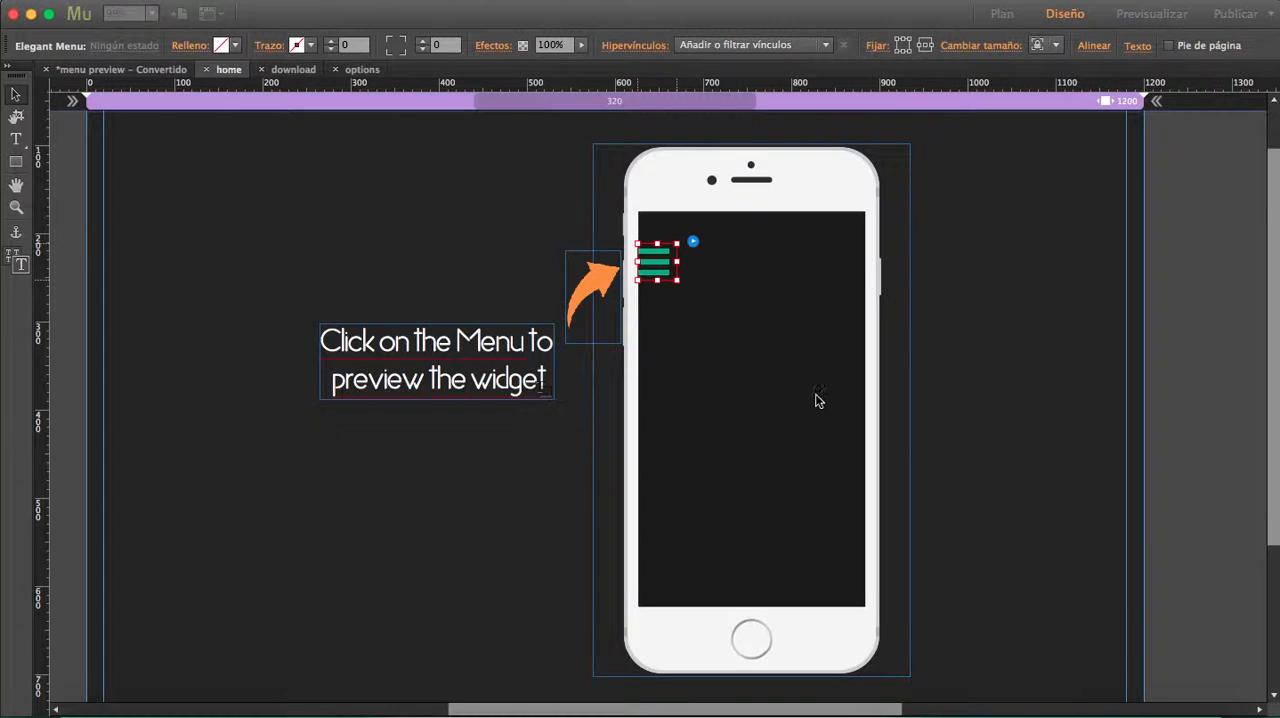
left_click(693, 243)
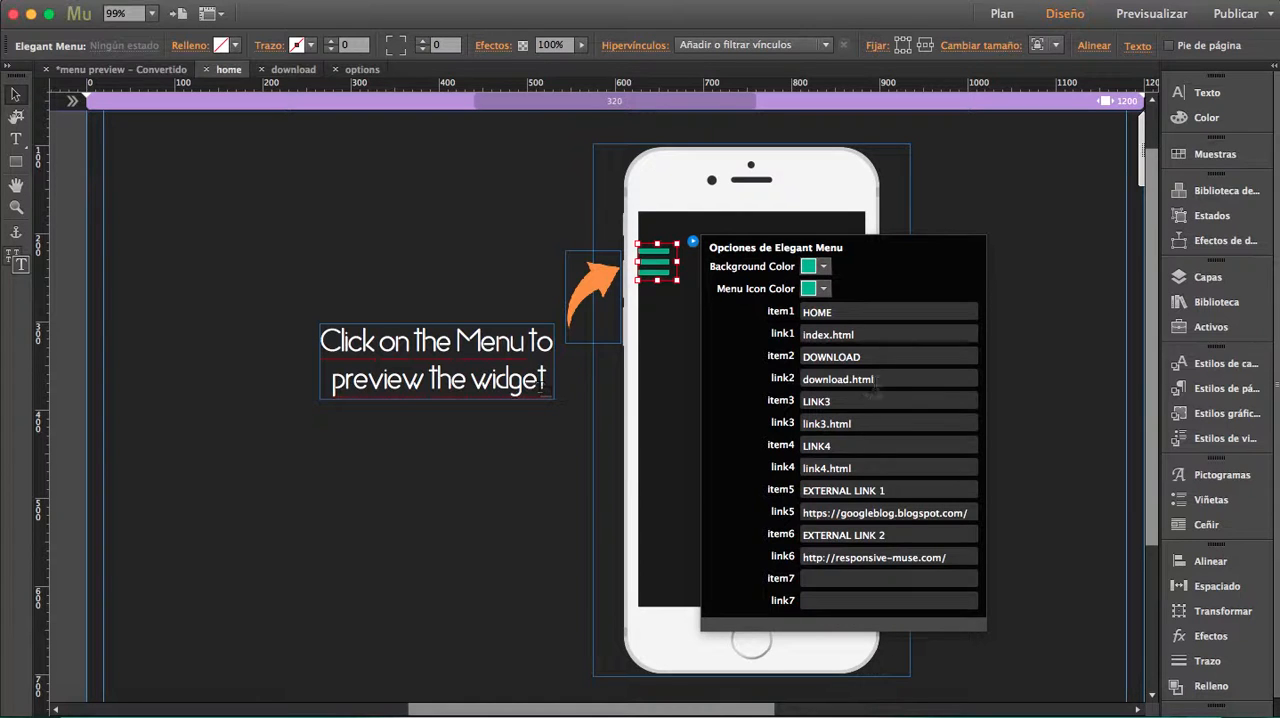
left_click(834, 401)
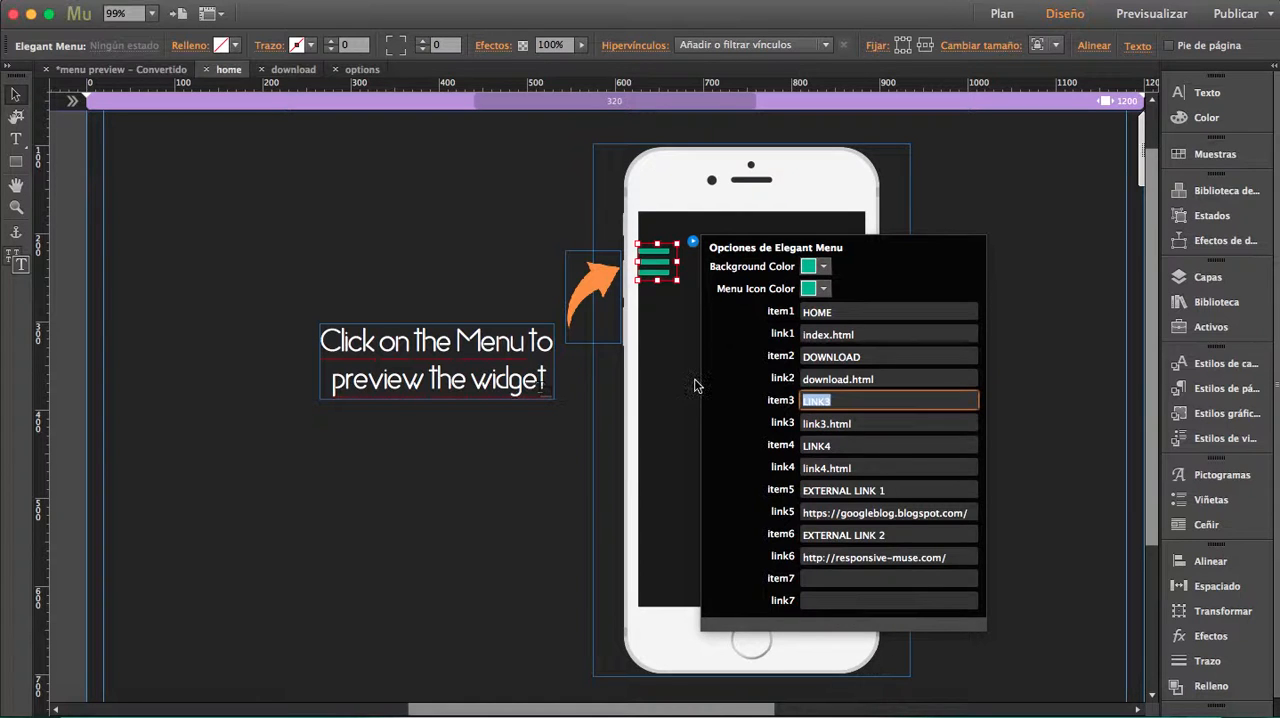
type("OPT")
type("IONS")
left_click(405, 115)
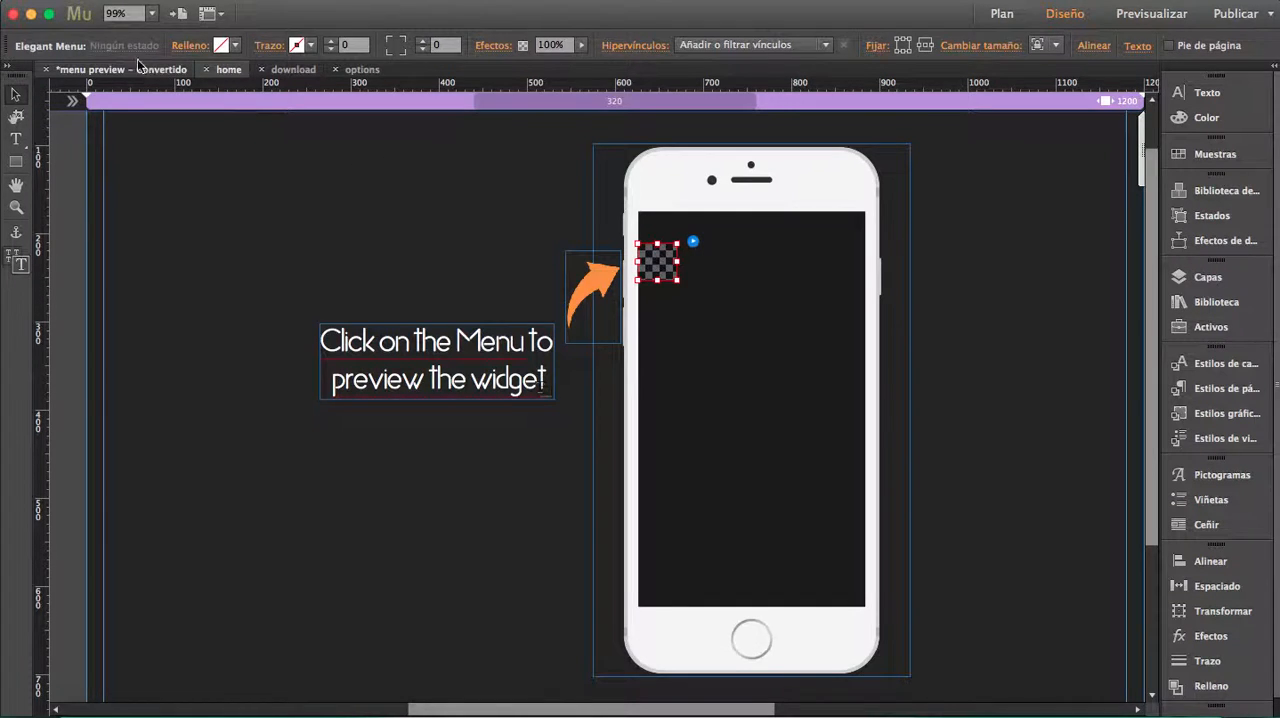
left_click(120, 69)
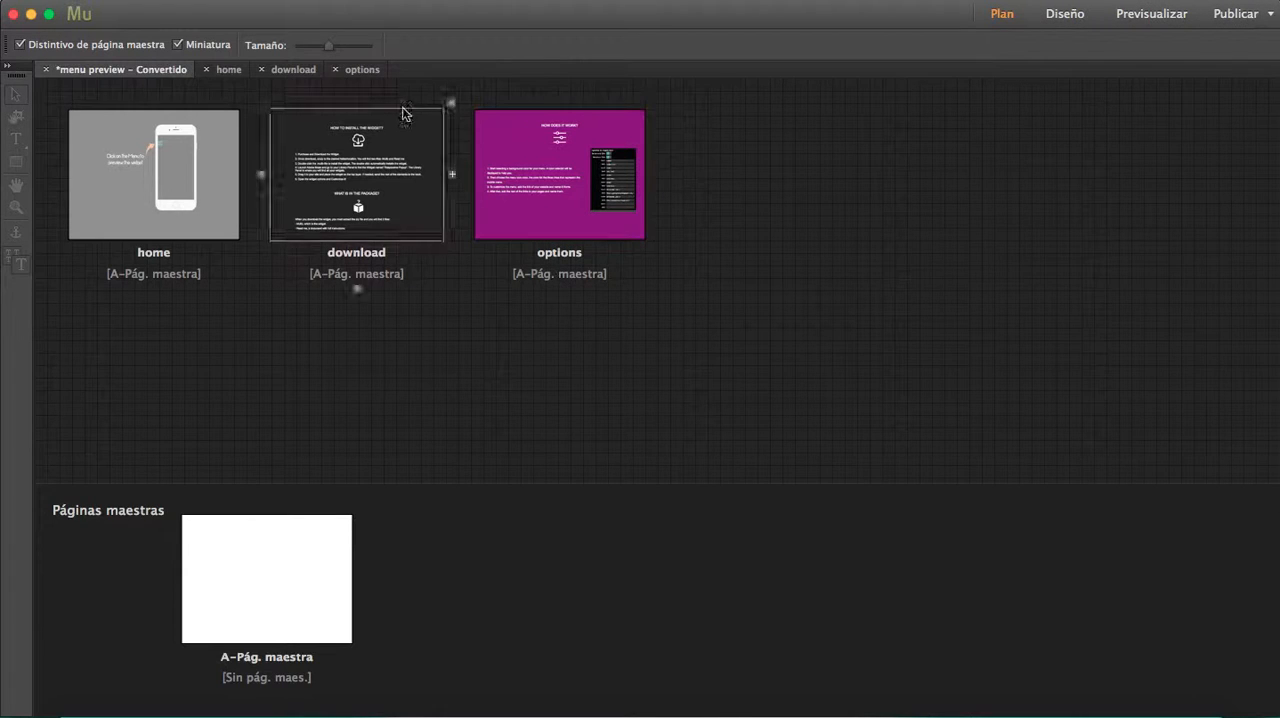
left_click(232, 69)
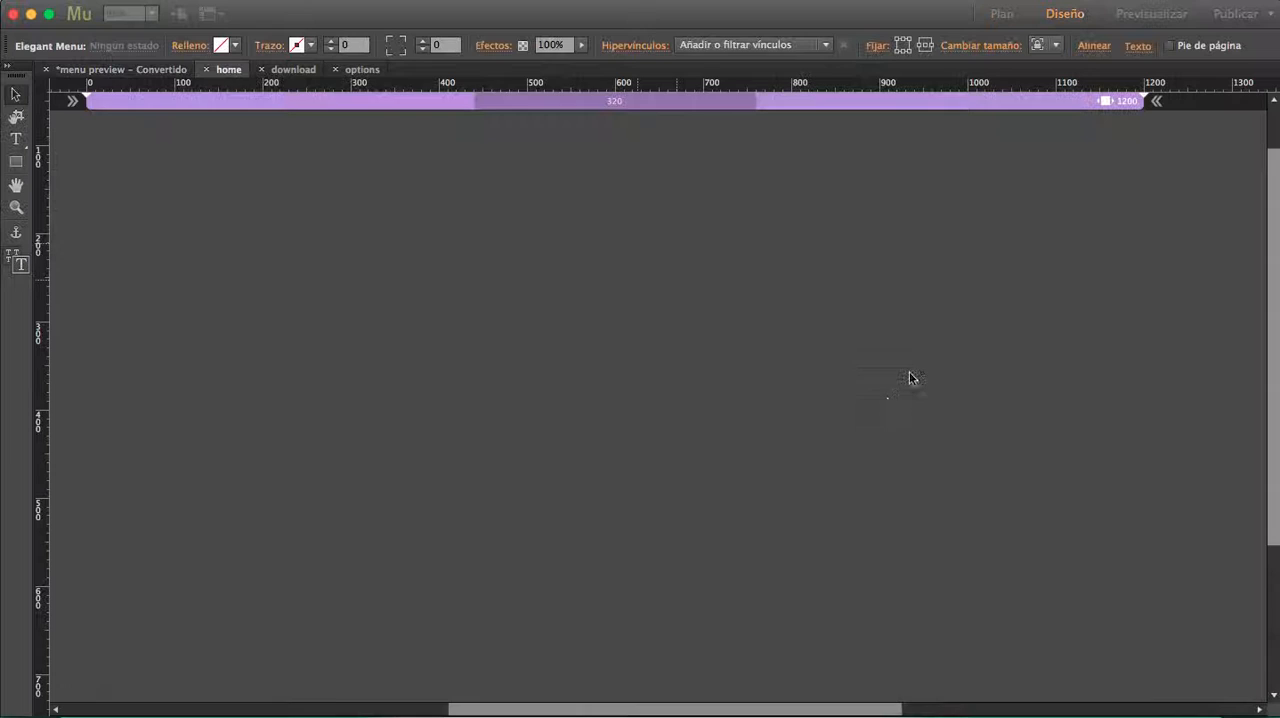
Set link3 to options.html and rename the fourth item to WEB.
left_click(693, 244)
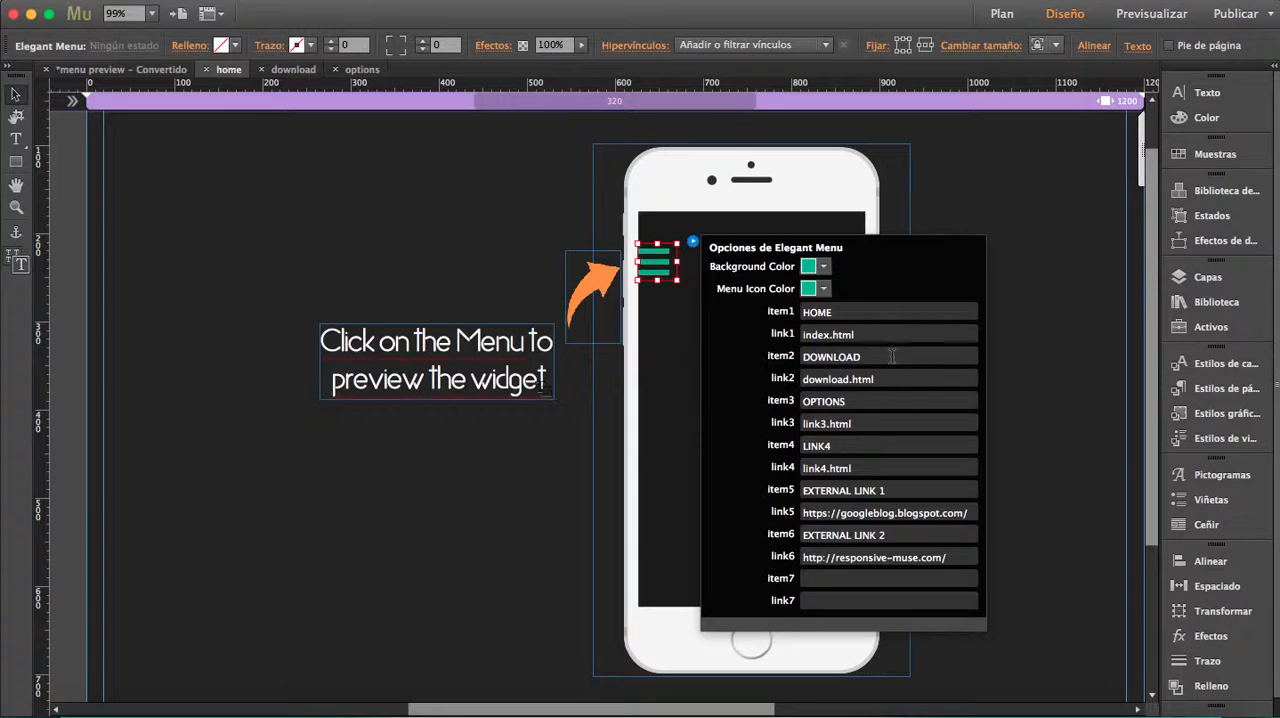
left_click(826, 423)
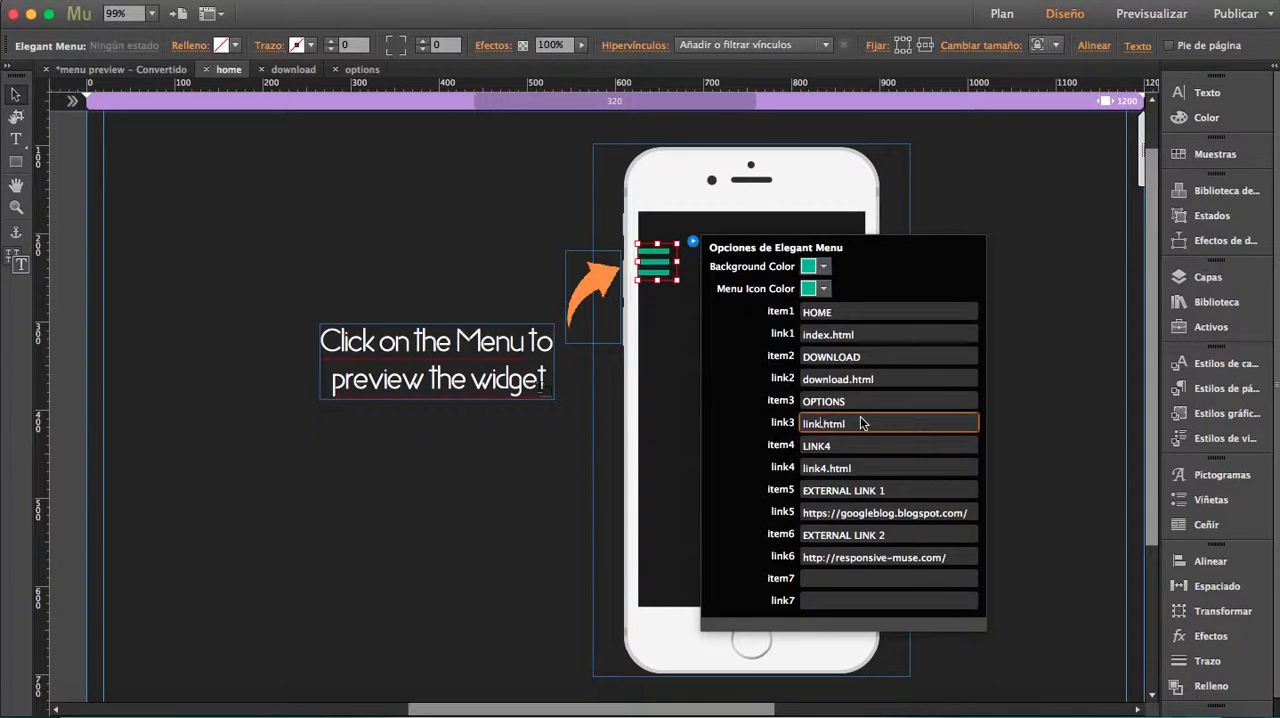
key("BackSpace")
key("BackSpace")
key("BackSpace")
type("options")
double_click(828, 445)
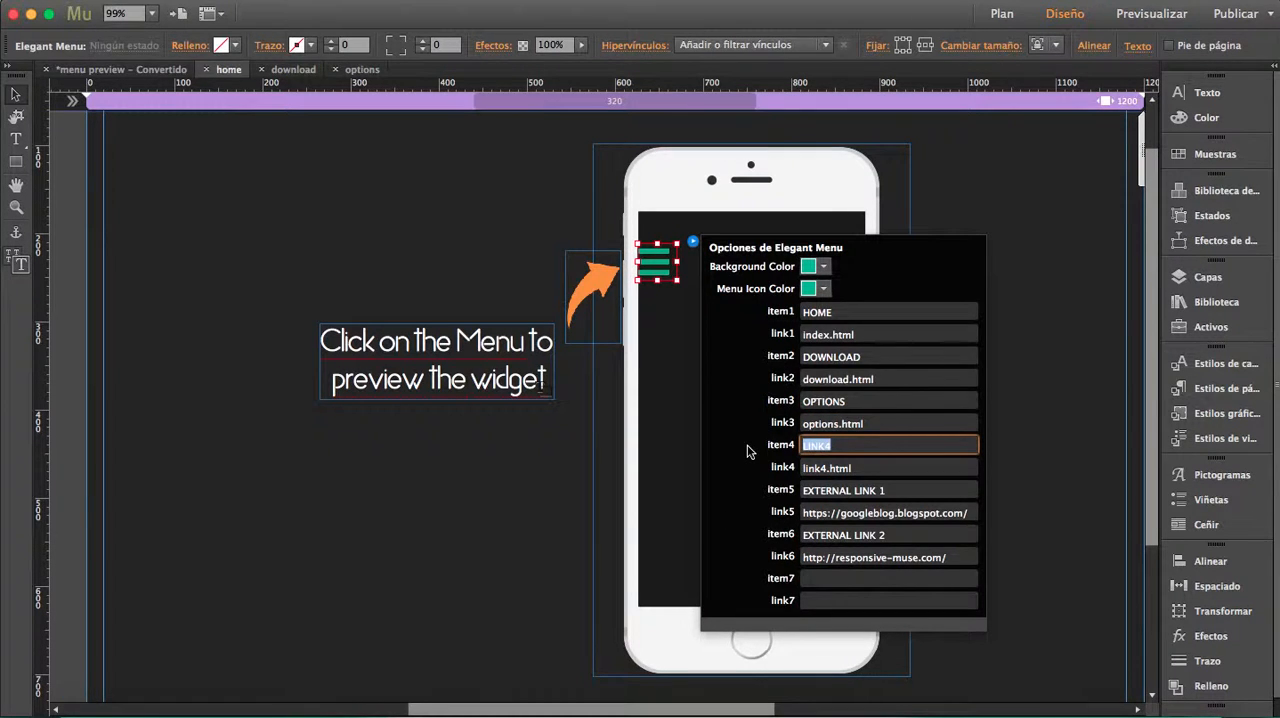
type("WE")
type("B")
Copy the site's web address from Safari's address bar.
left_click(190, 712)
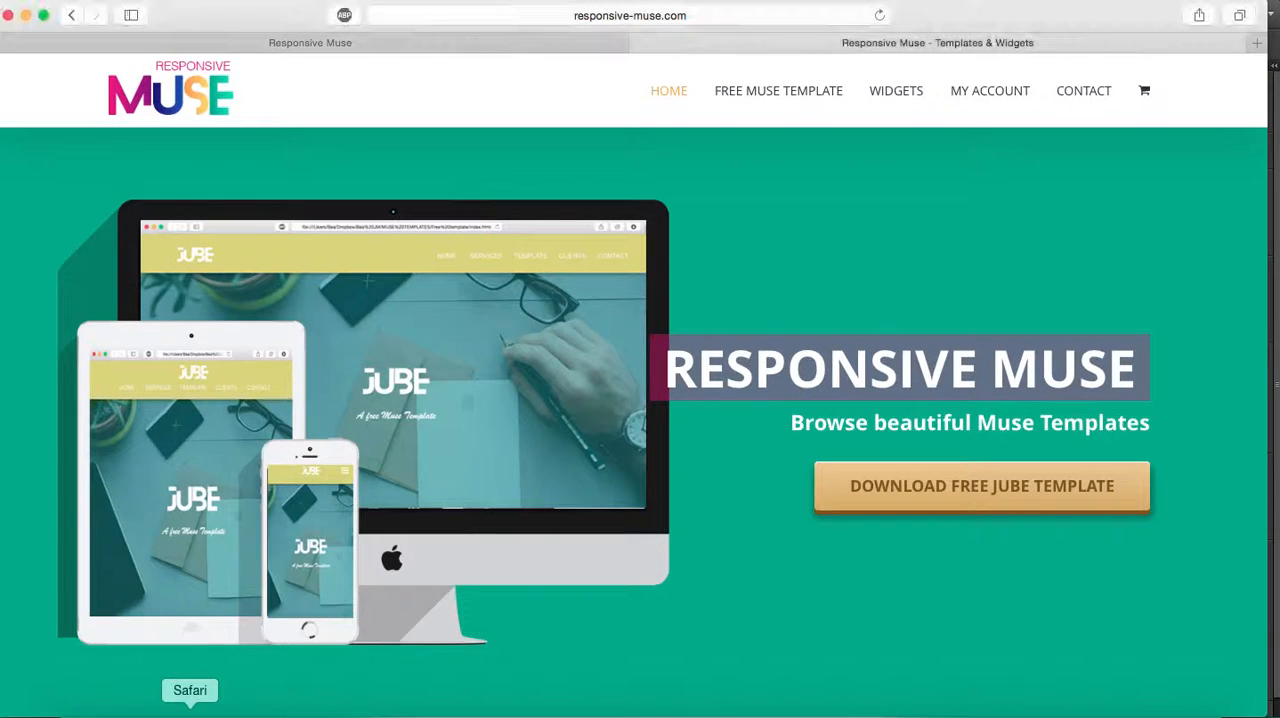
left_click(753, 21)
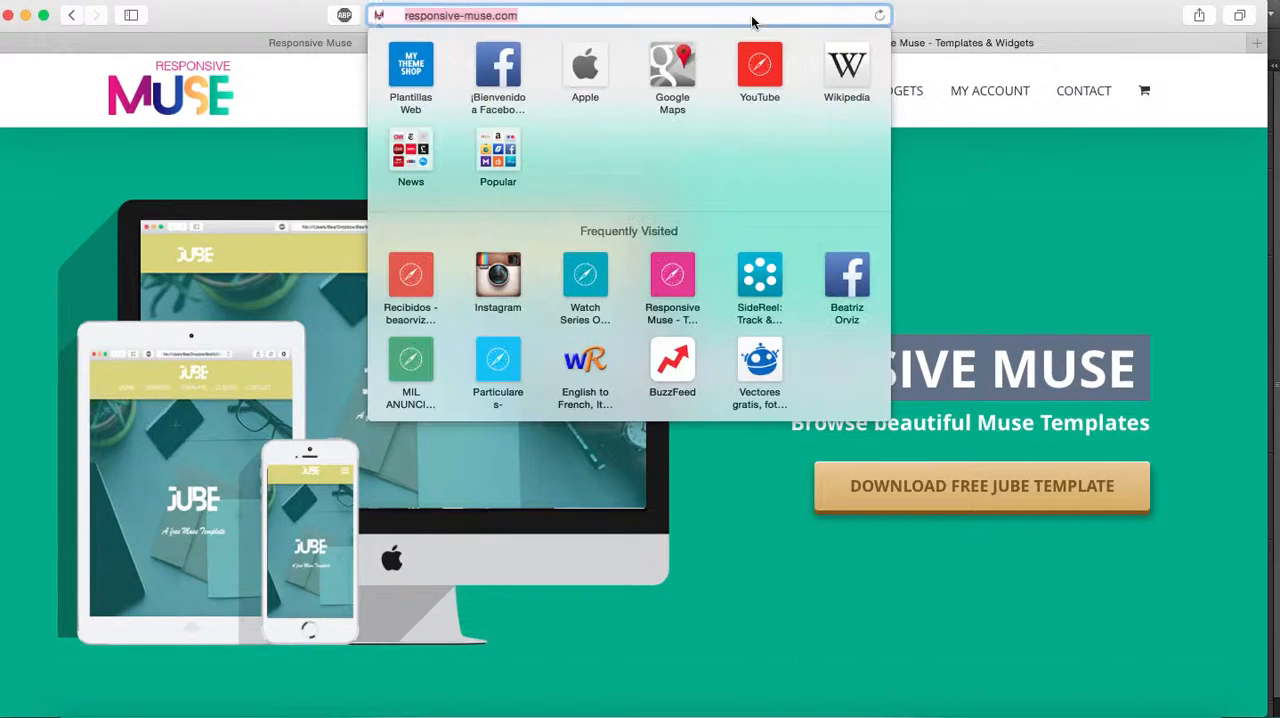
left_click(1016, 690)
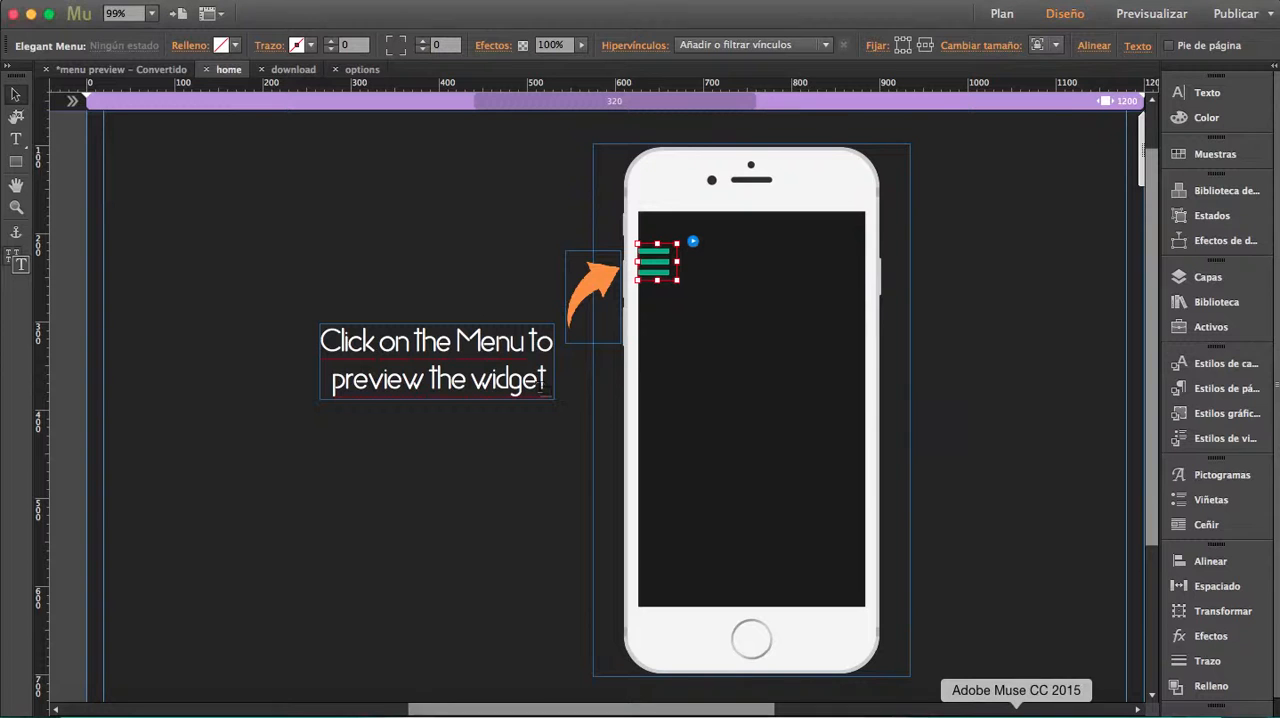
left_click(693, 242)
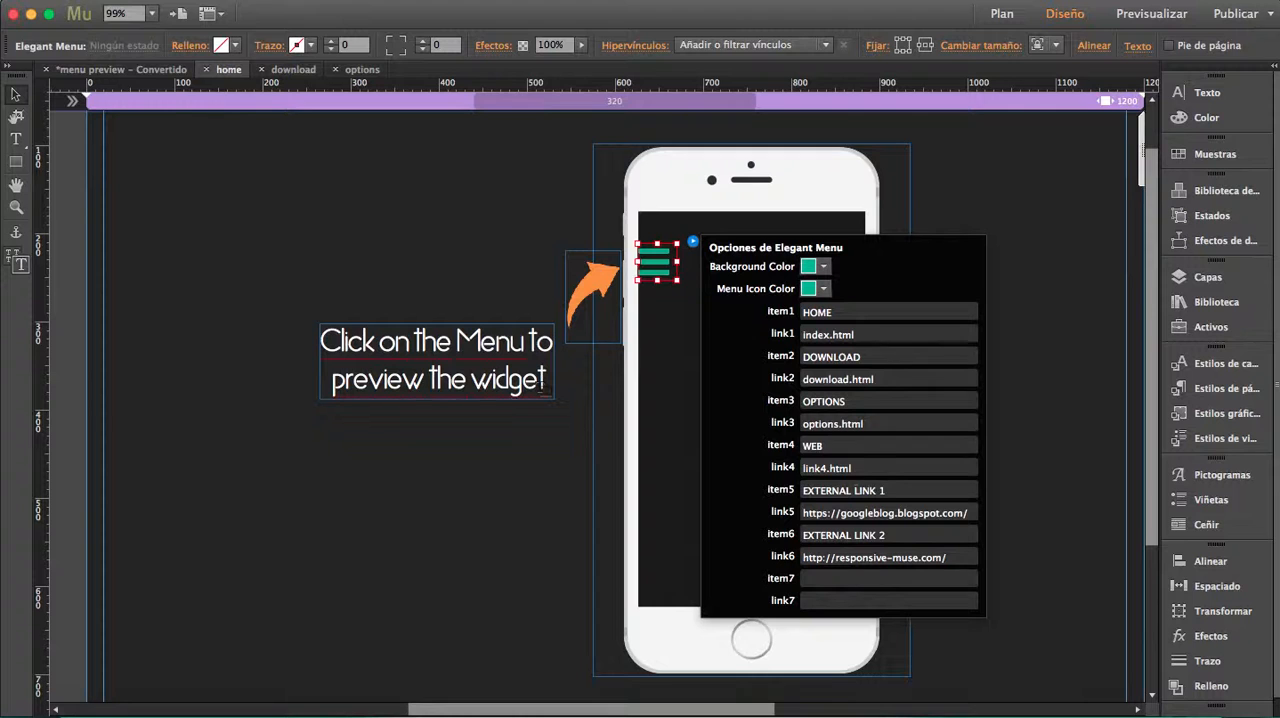
left_click(888, 468)
key("super+a")
type("http://responsive-muse.com")
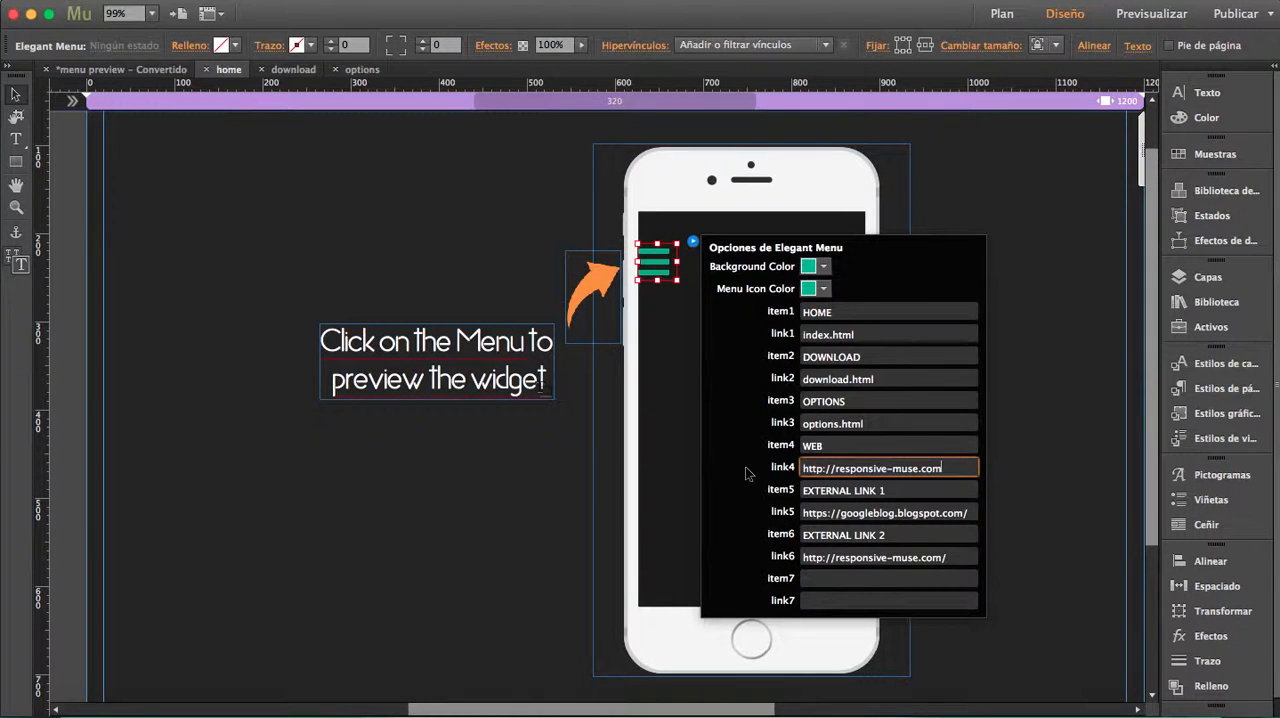
Rename the fifth item from EXTERNAL LINK 1 to FACEBOOK.
left_click(923, 490)
key("super+a")
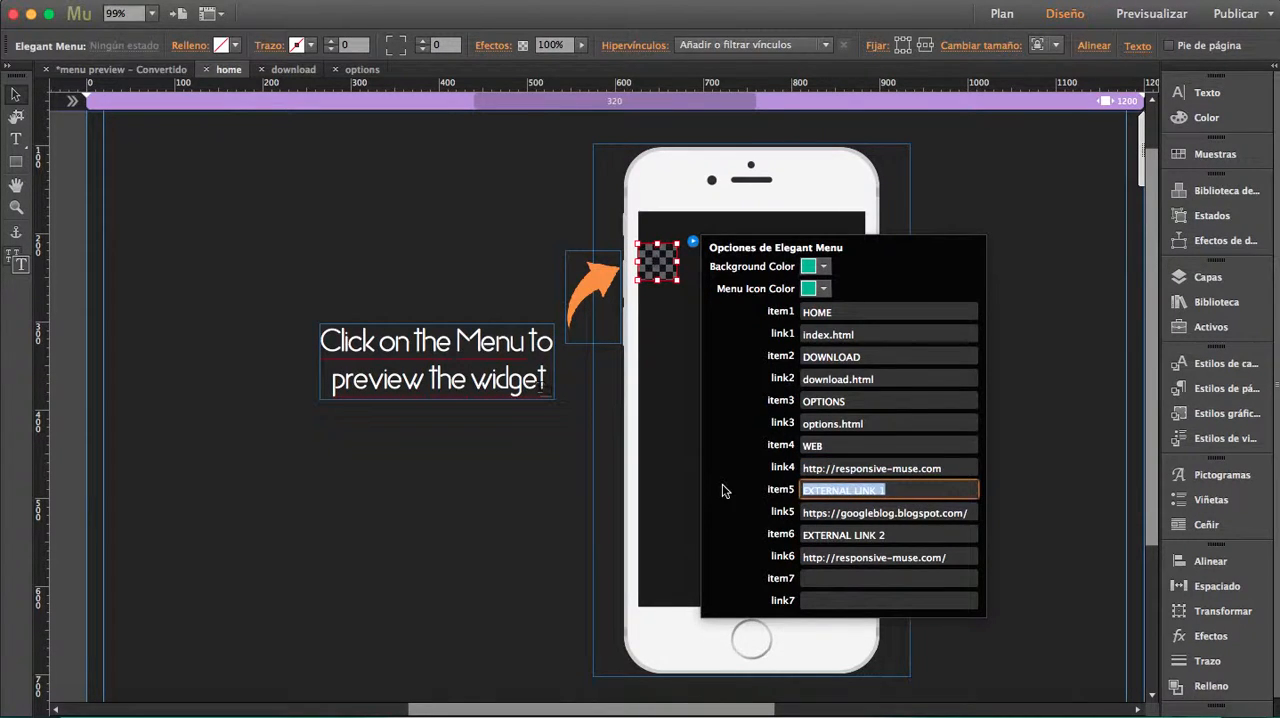
type("FACEBOOK")
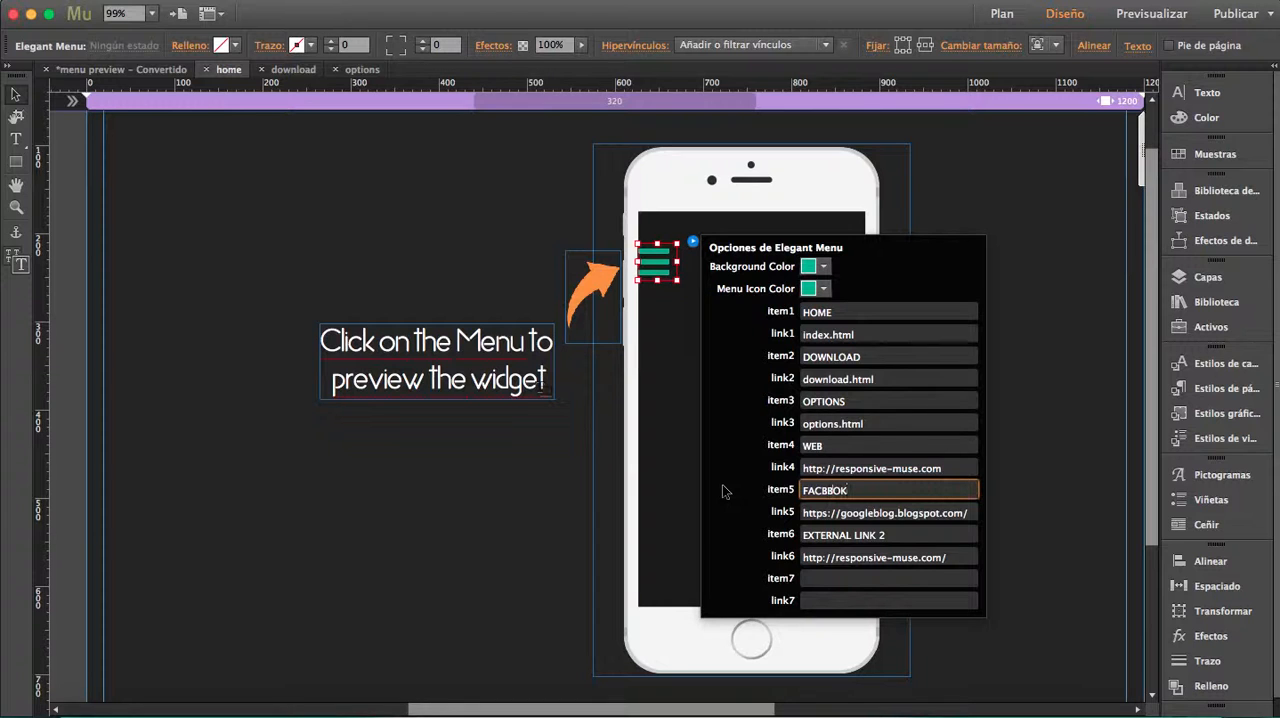
key("BackSpace")
key("BackSpace")
type("EBOO")
Copy the Facebook page address from Safari and return to Muse.
left_click(228, 695)
left_click(256, 40)
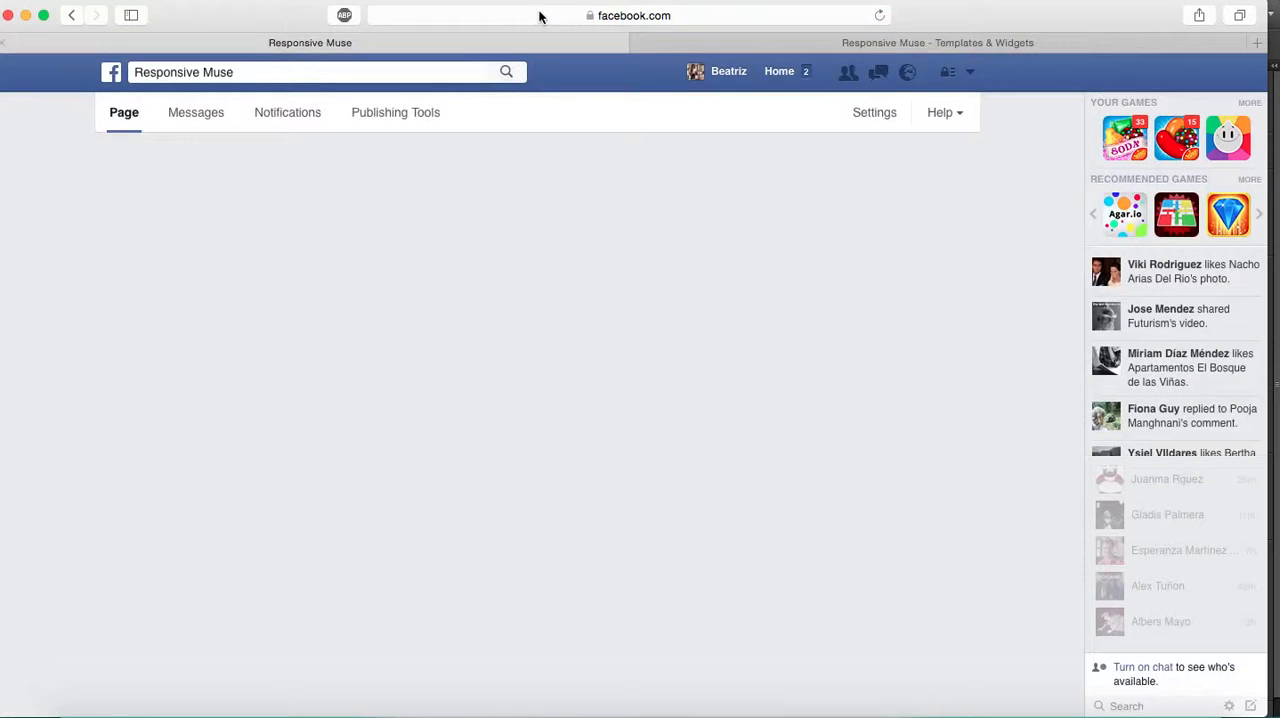
left_click(686, 15)
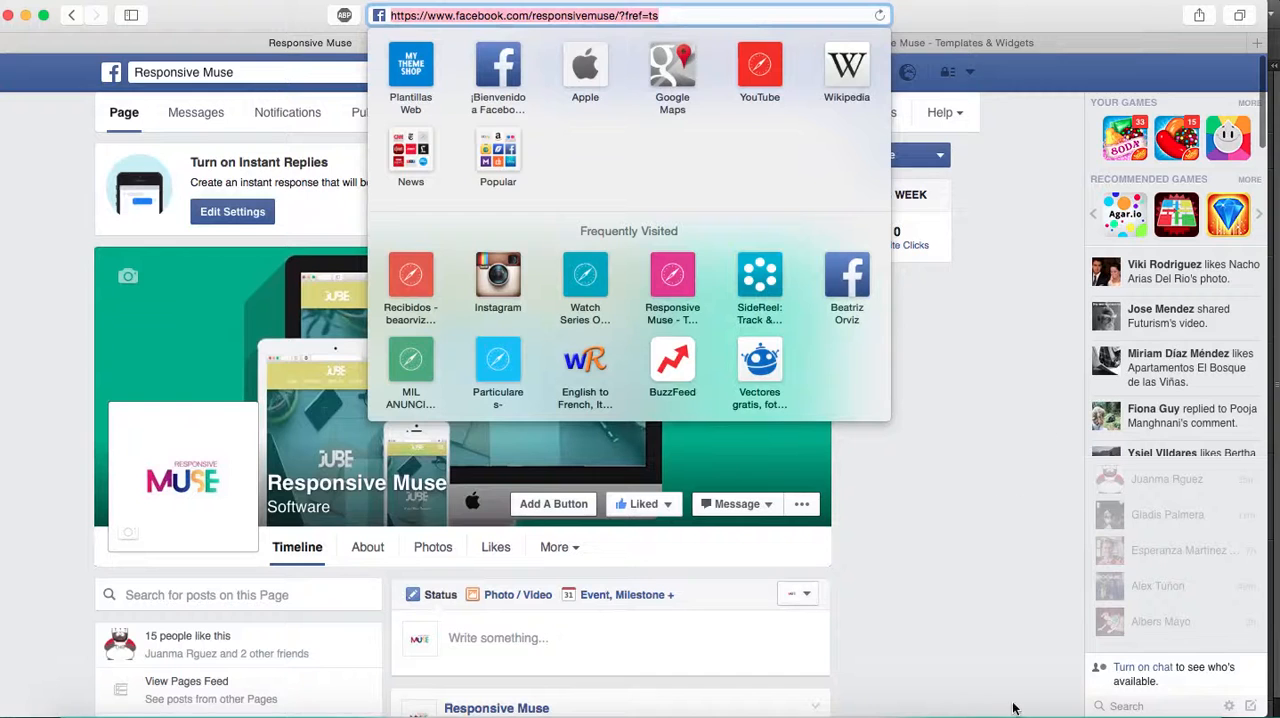
left_click(1016, 706)
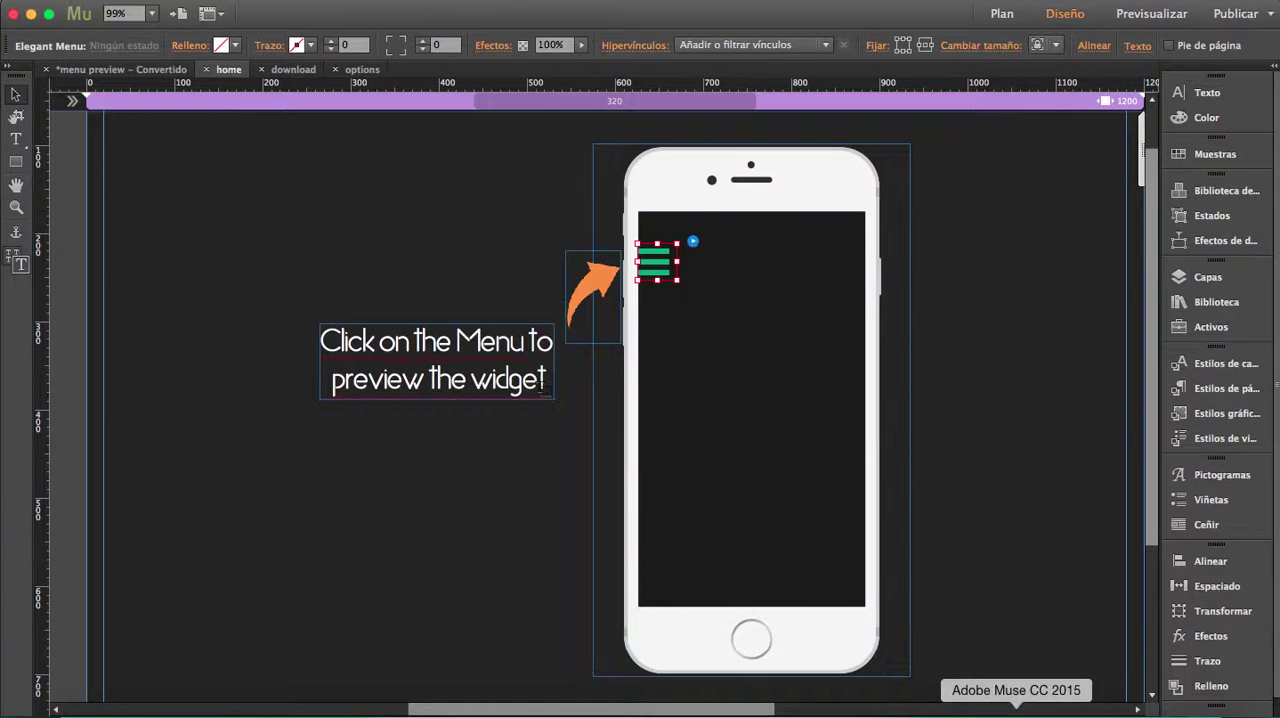
Replace the blogspot address in link5 with the Facebook page address.
left_click(693, 242)
left_click(875, 513)
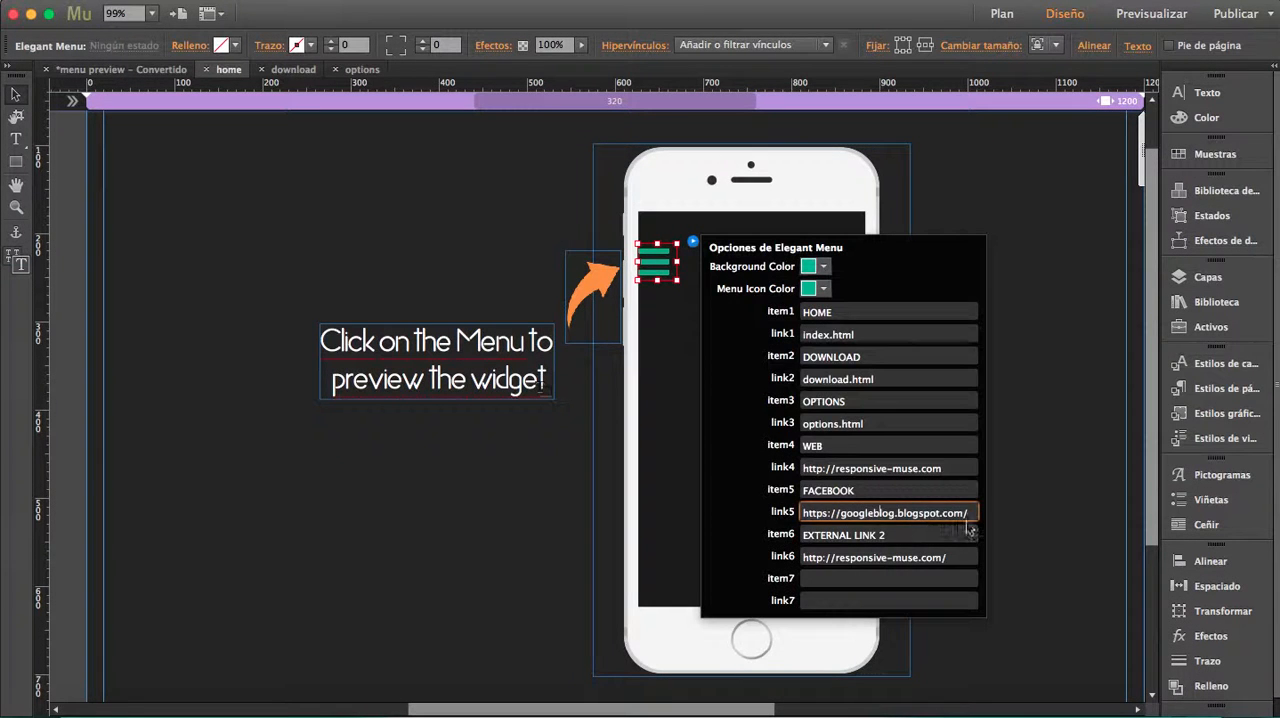
left_click_drag(968, 512, 685, 513)
key("super+v")
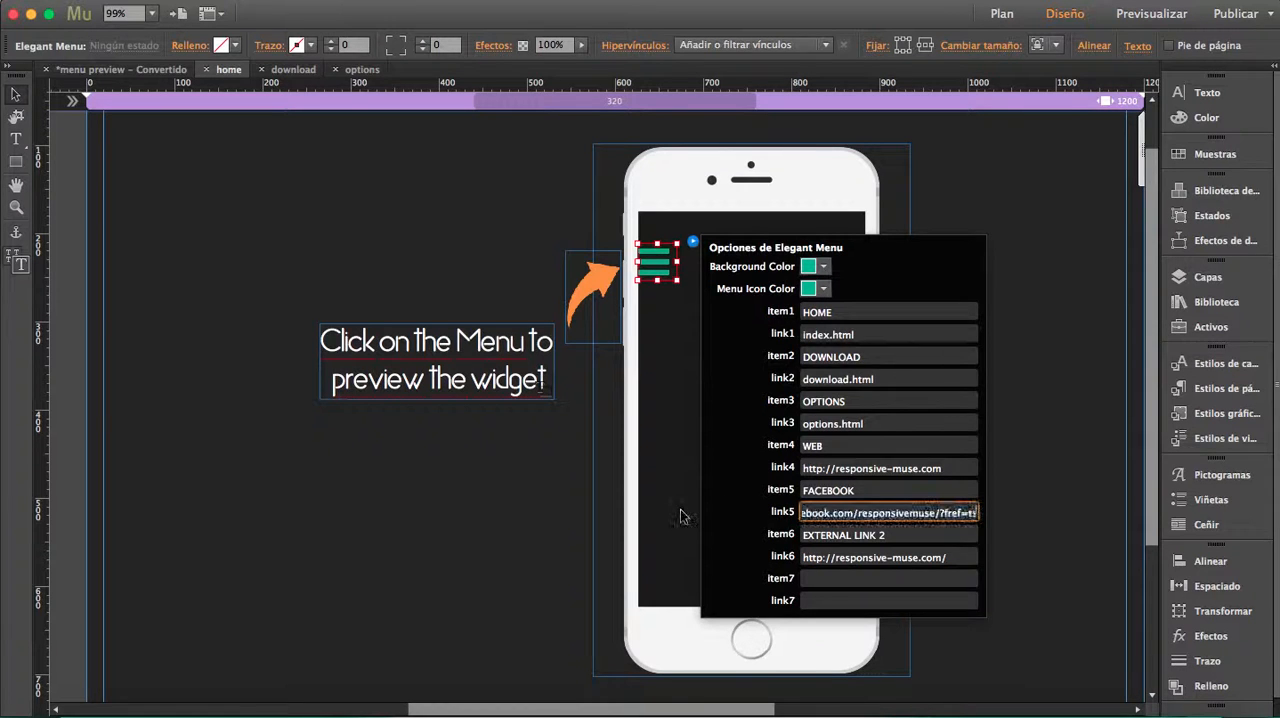
Clear the sixth item's name and link so the menu ends at FACEBOOK, then reselect the widget.
left_click_drag(888, 537, 689, 537)
key("BackSpace")
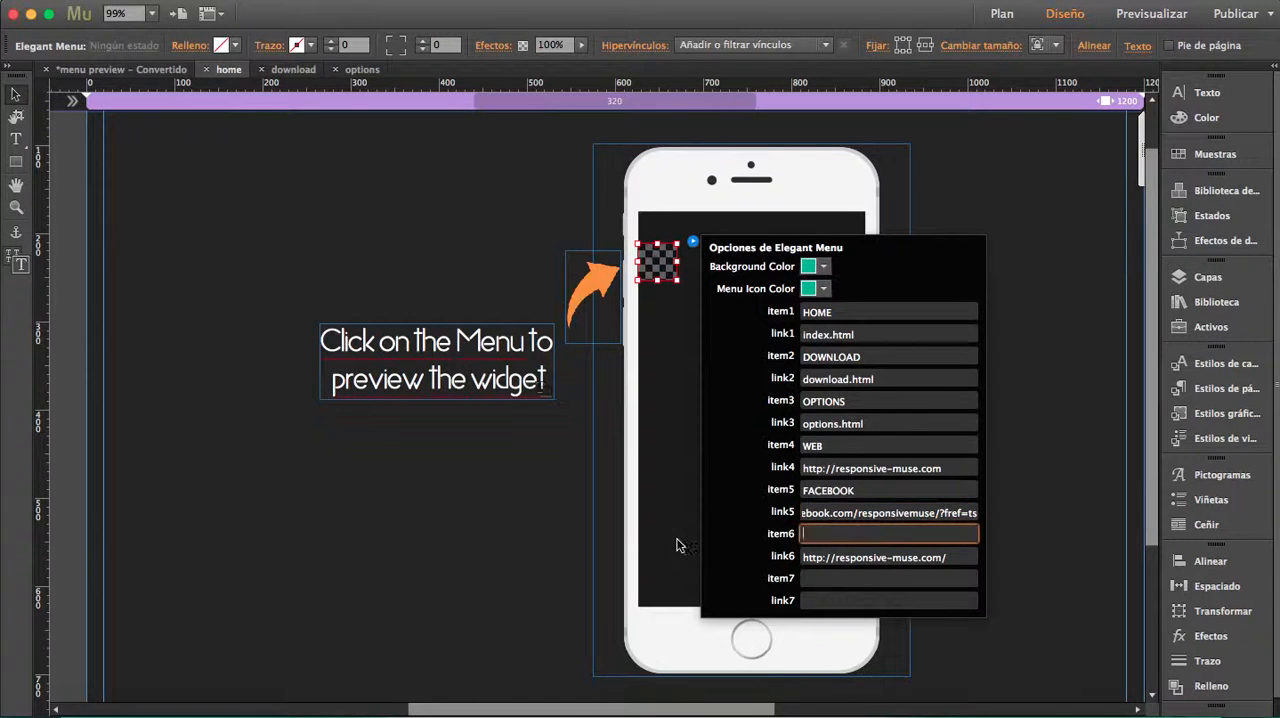
left_click_drag(968, 556, 689, 552)
key("BackSpace")
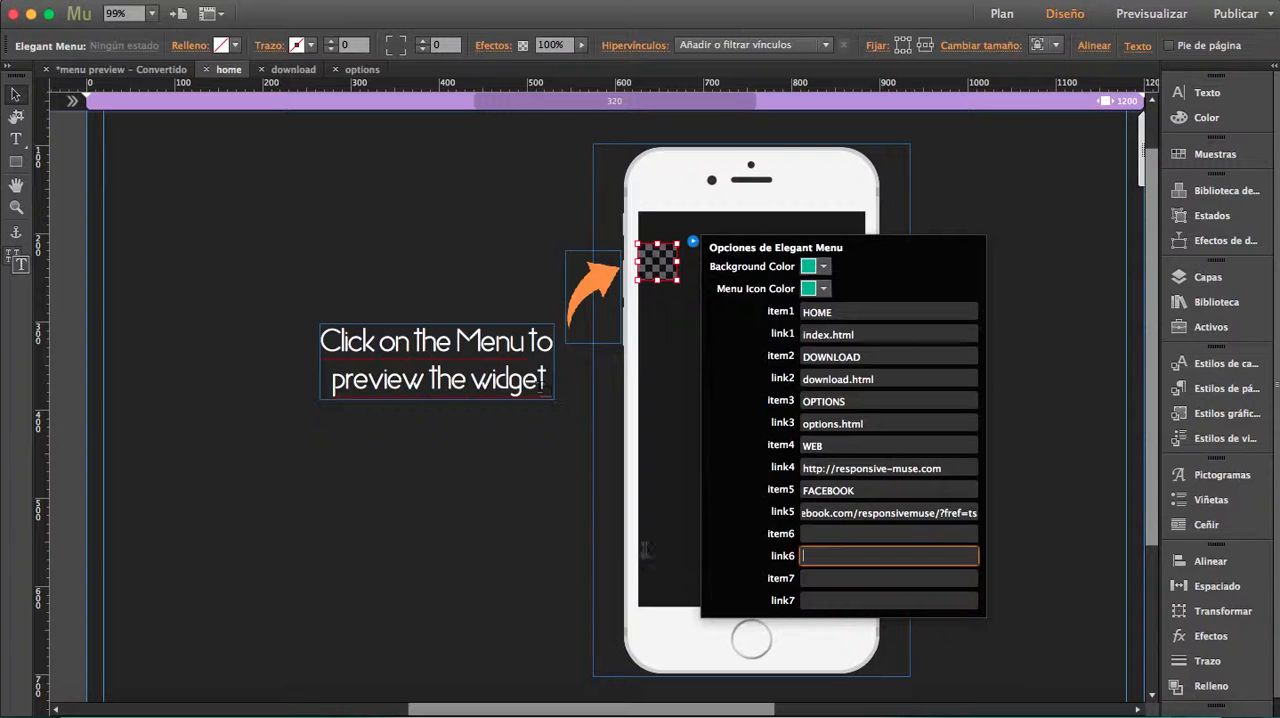
left_click(1037, 543)
left_click(1037, 543)
left_click(660, 272)
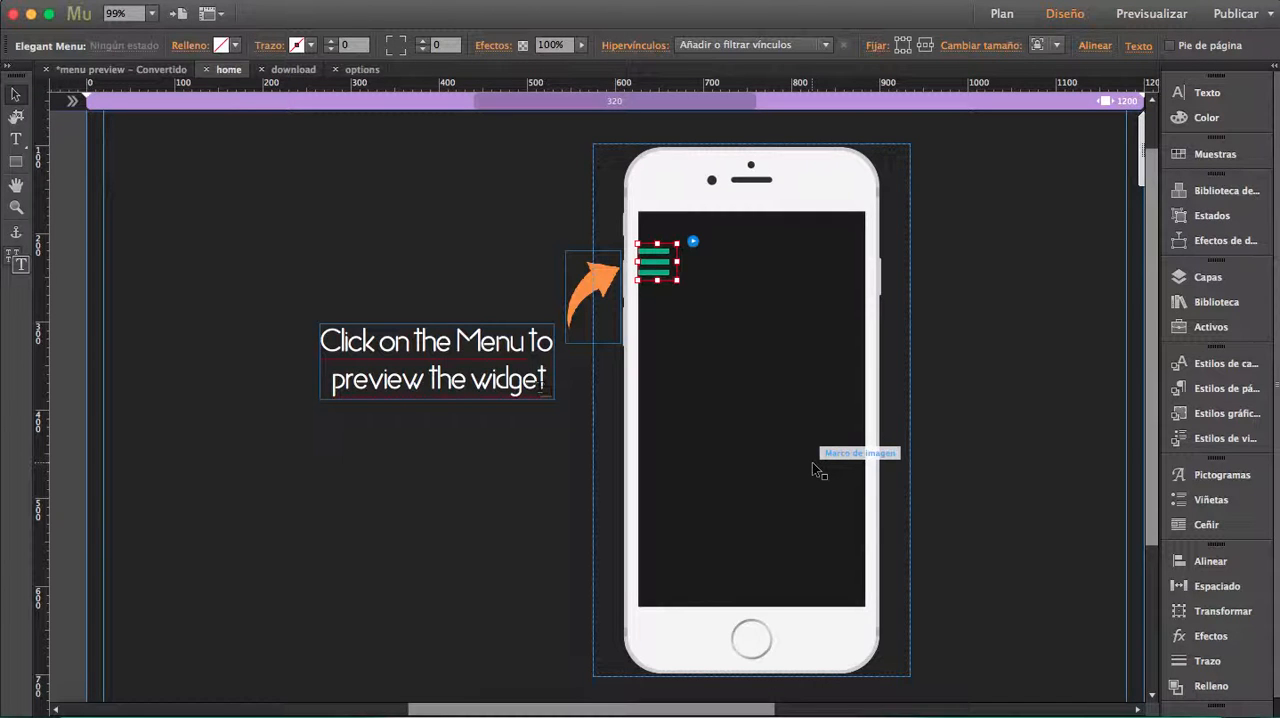
key("super+shift+e")
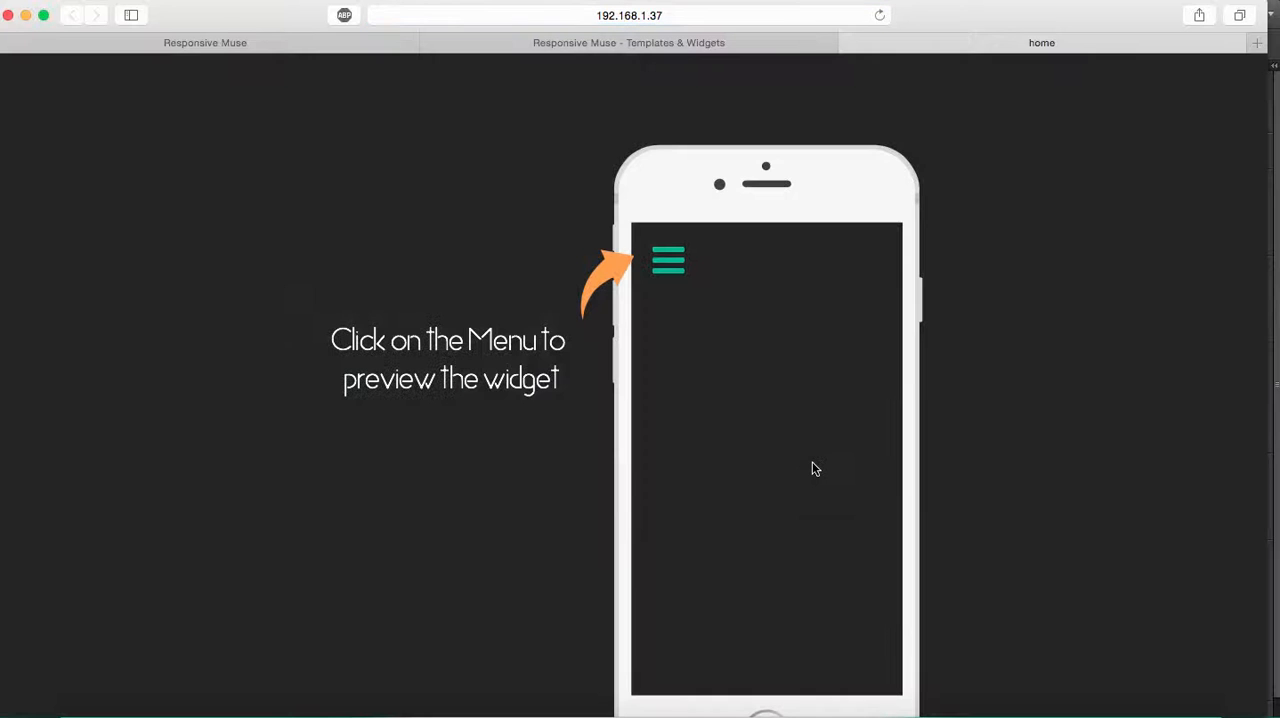
left_click(668, 262)
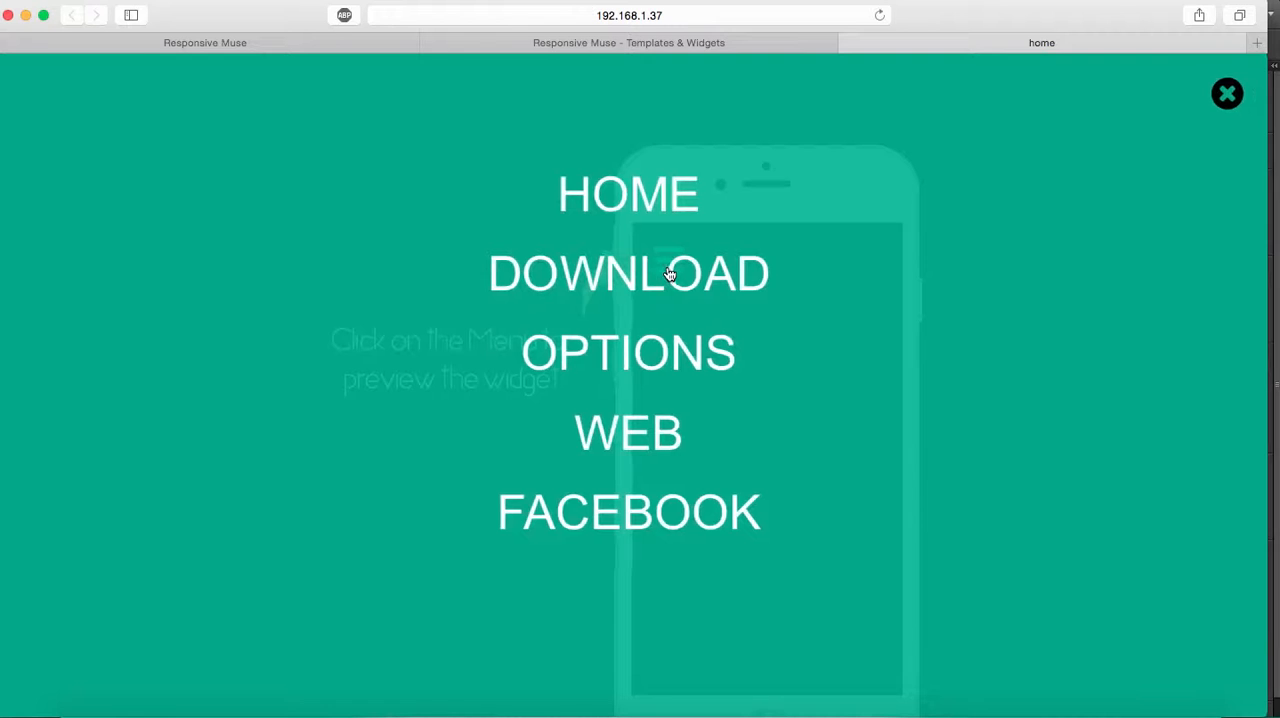
left_click(1227, 93)
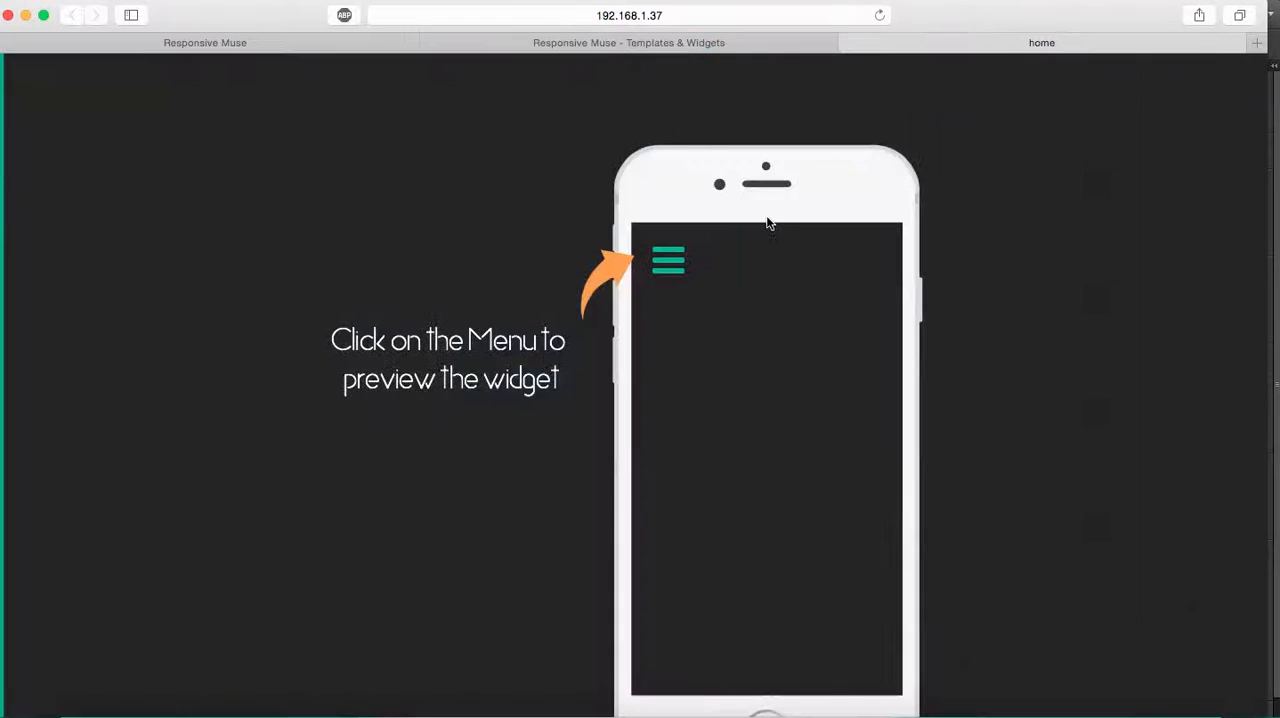
left_click(668, 266)
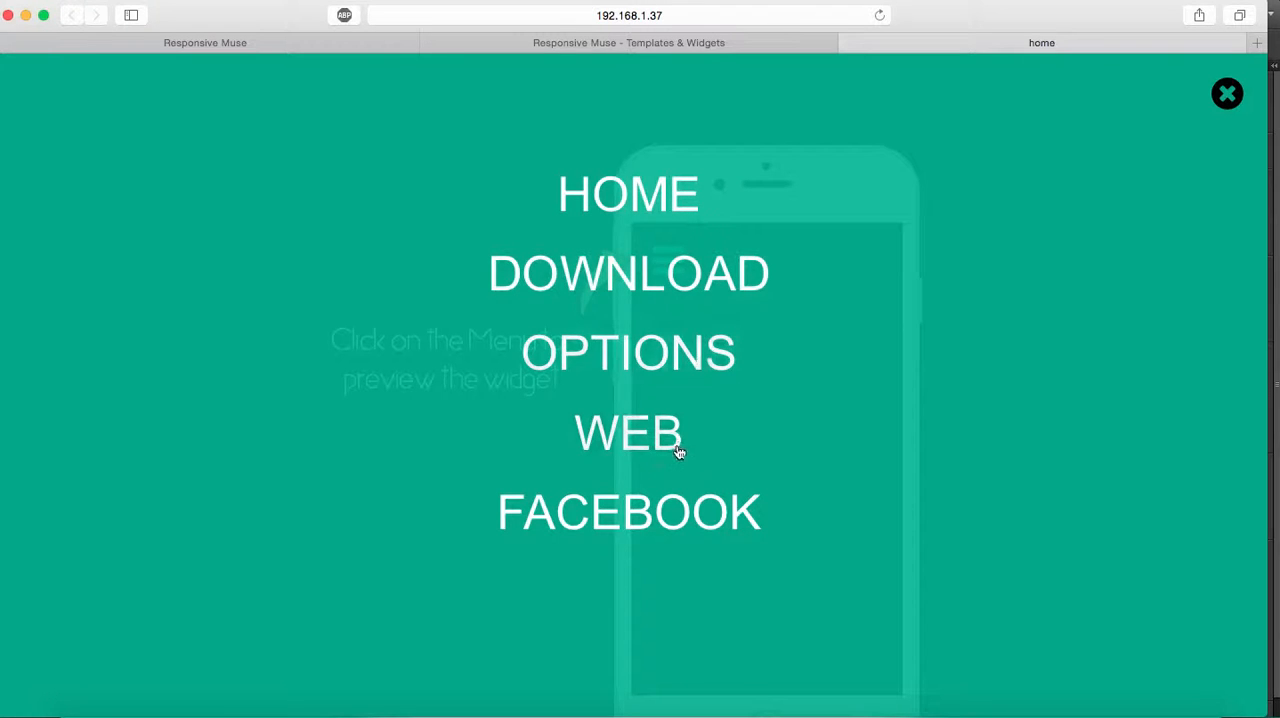
left_click(1227, 95)
left_click(1018, 712)
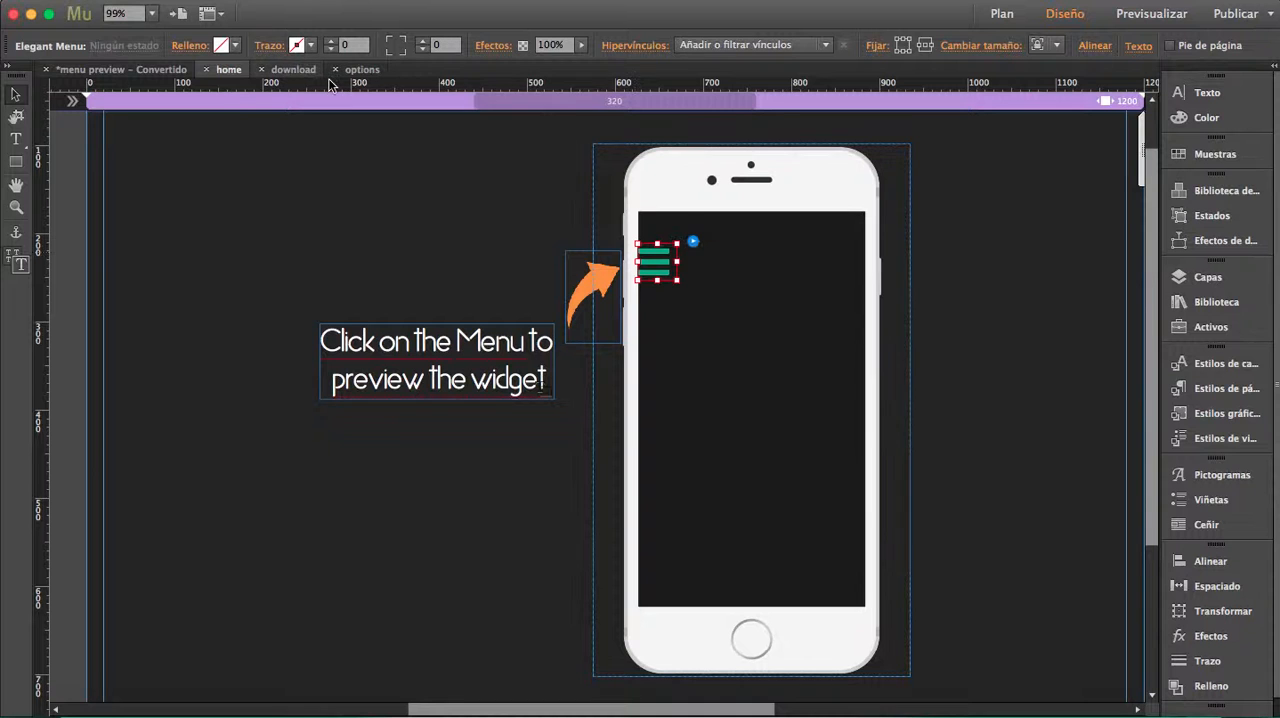
Paste the menu widget onto the download page and place it top left beside the heading.
left_click(293, 69)
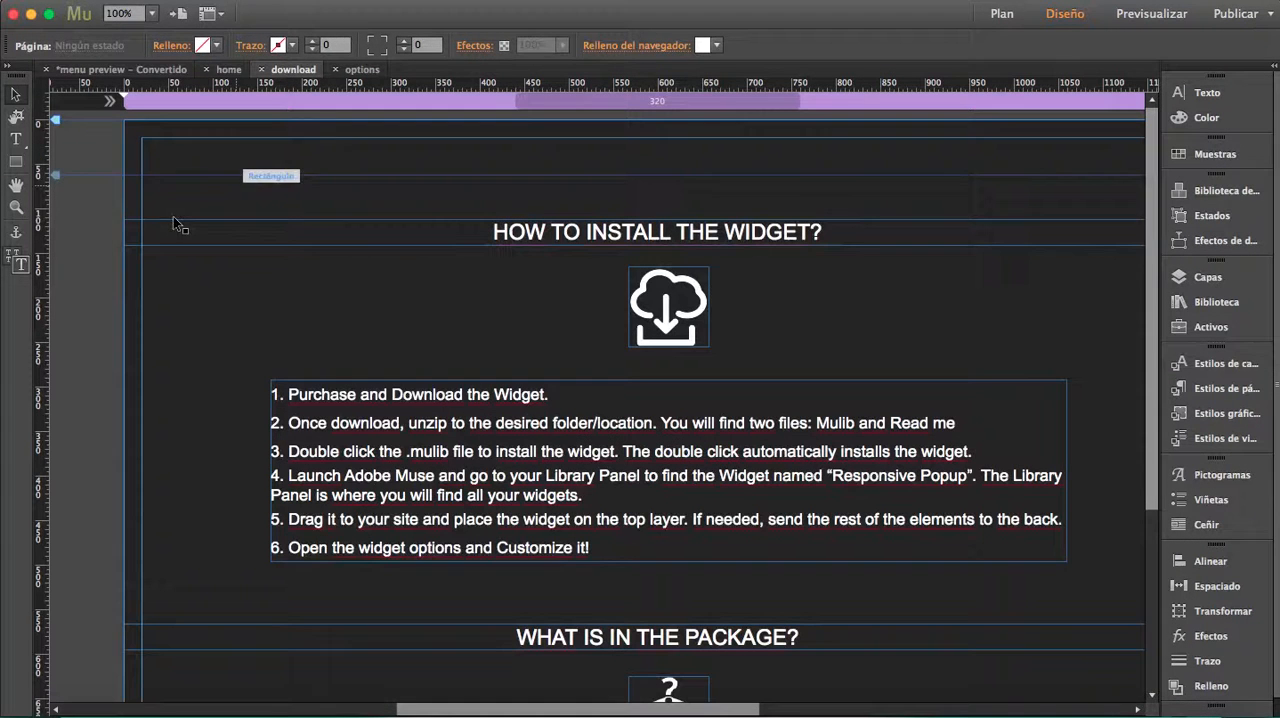
key("super+v")
left_click_drag(597, 399, 422, 287)
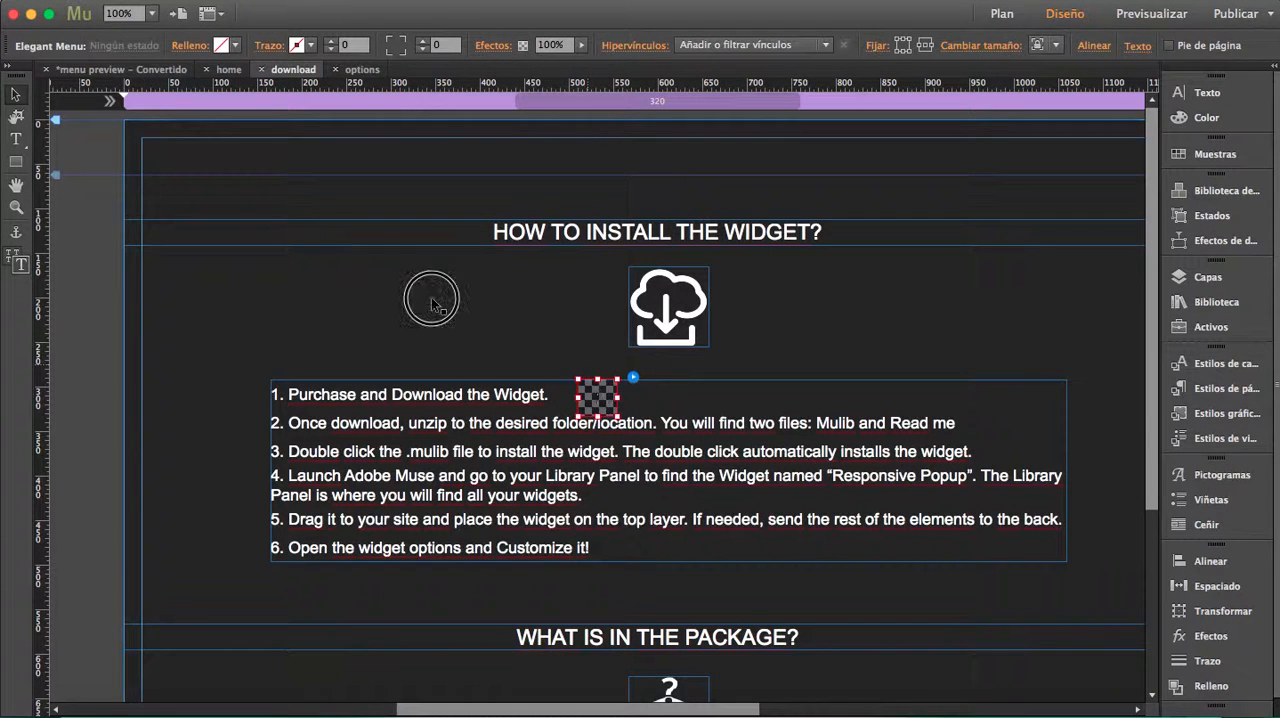
left_click_drag(342, 257, 228, 218)
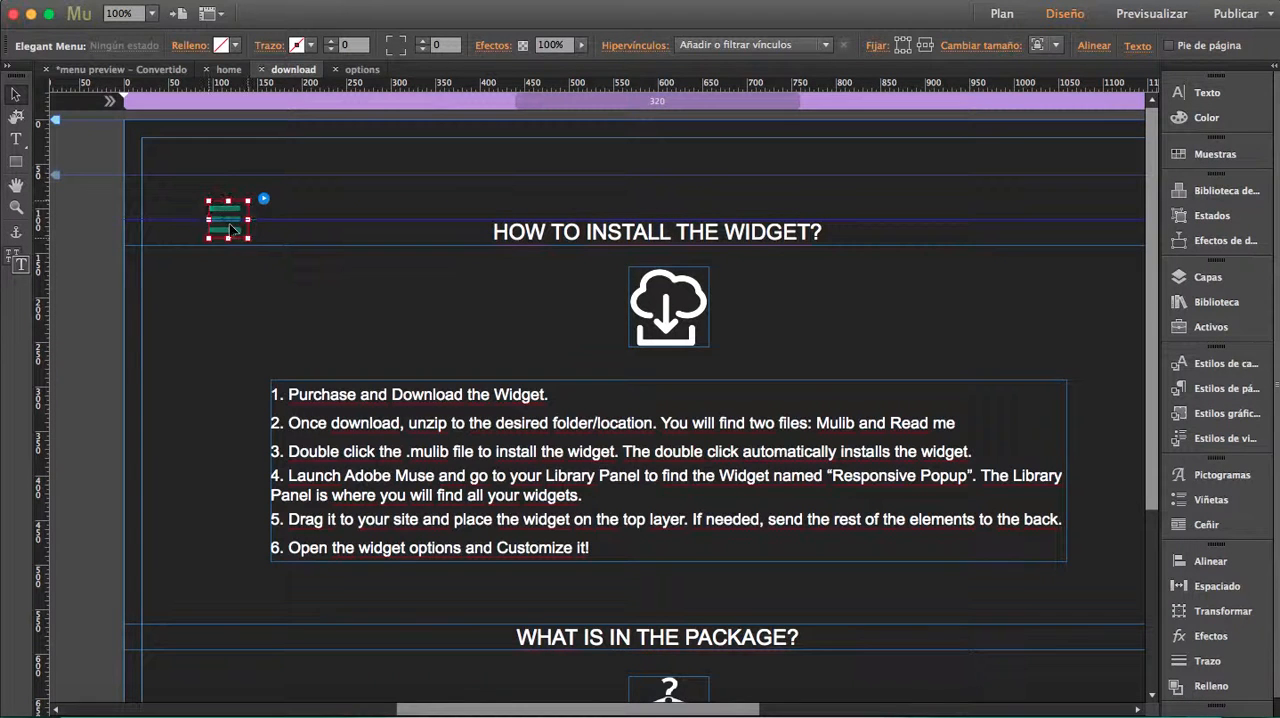
Paste the menu widget top left on the options page and preview the site in the browser.
left_click(362, 69)
key("super+v")
left_click_drag(597, 399, 120, 195)
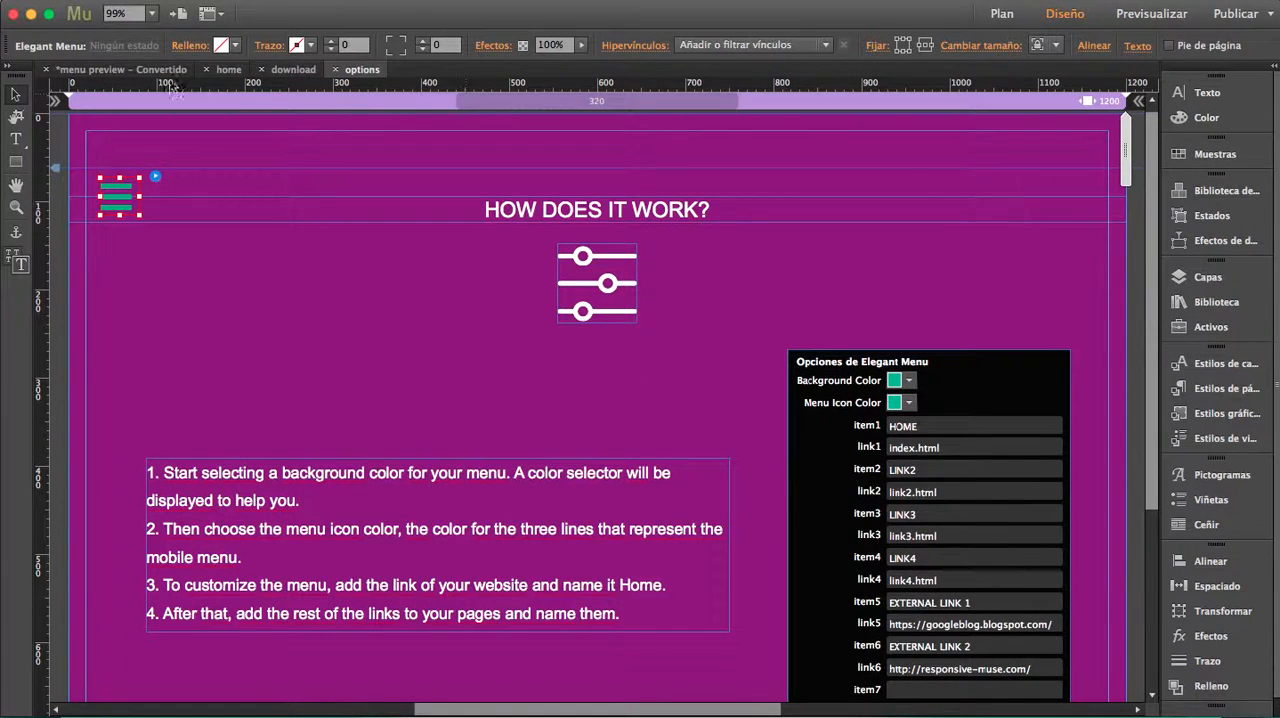
left_click(190, 2)
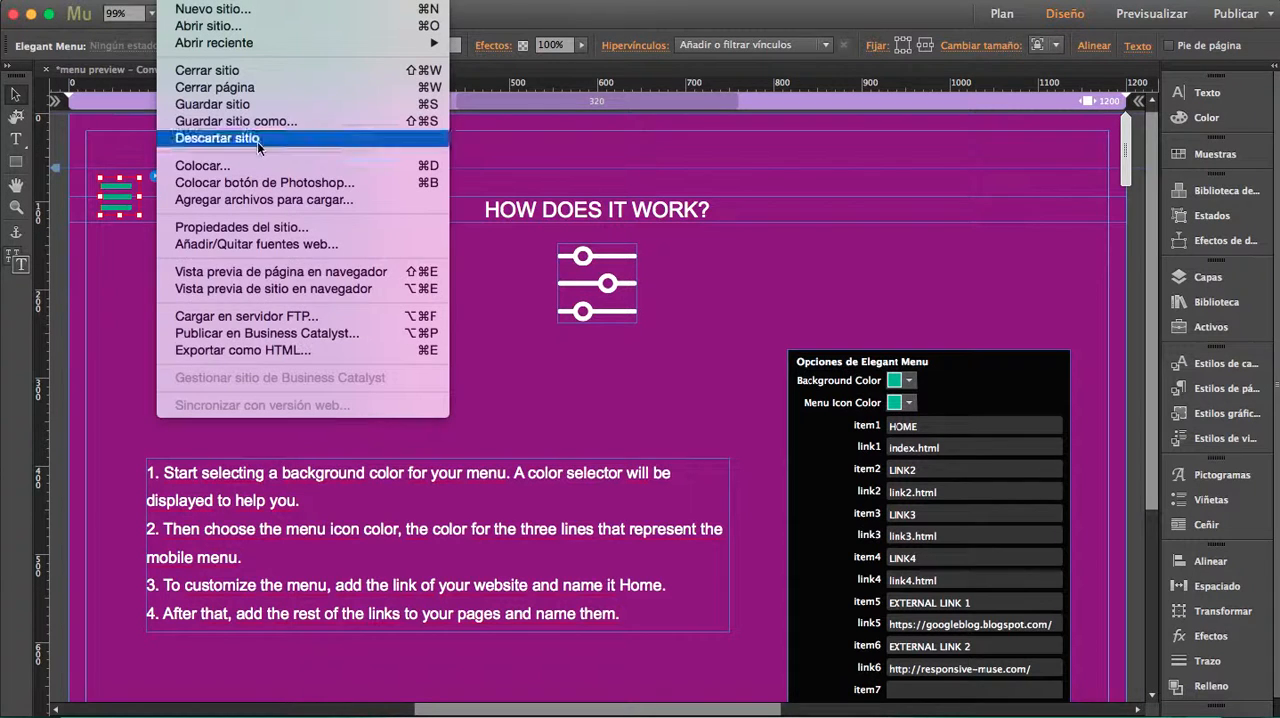
left_click(304, 290)
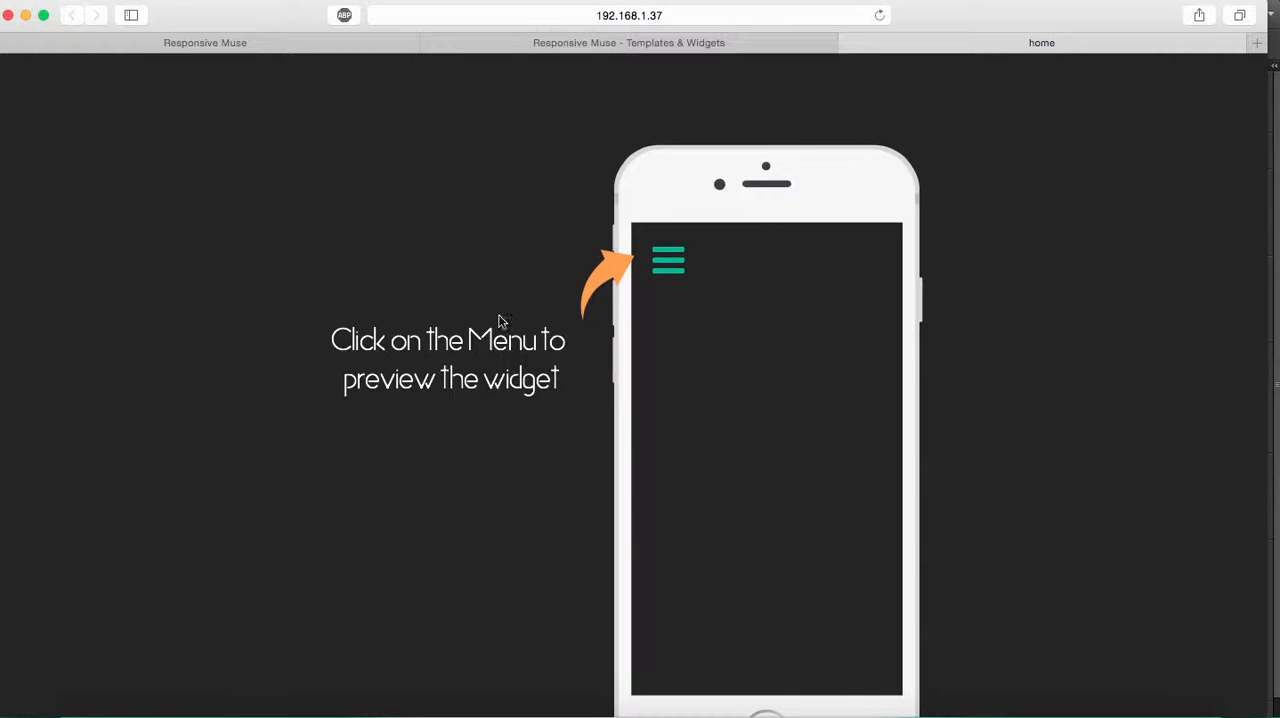
Follow the preview menu's DOWNLOAD and OPTIONS links to their pages.
left_click(666, 264)
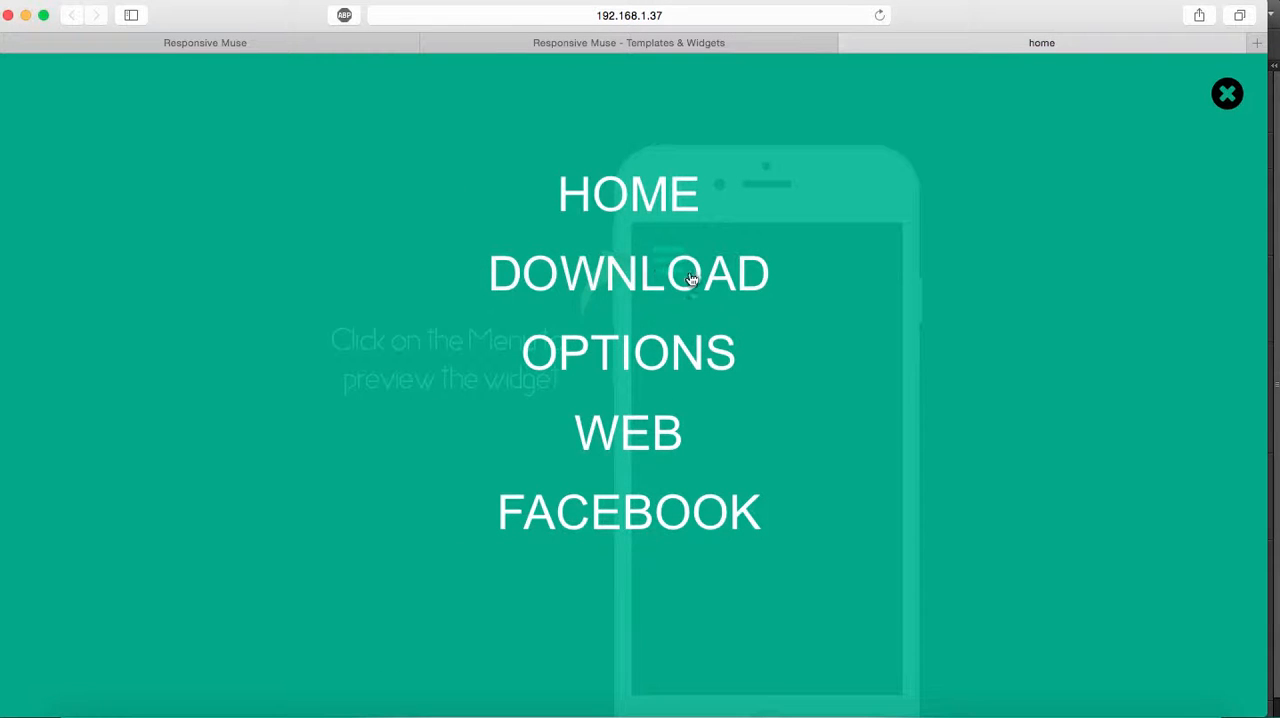
left_click(690, 278)
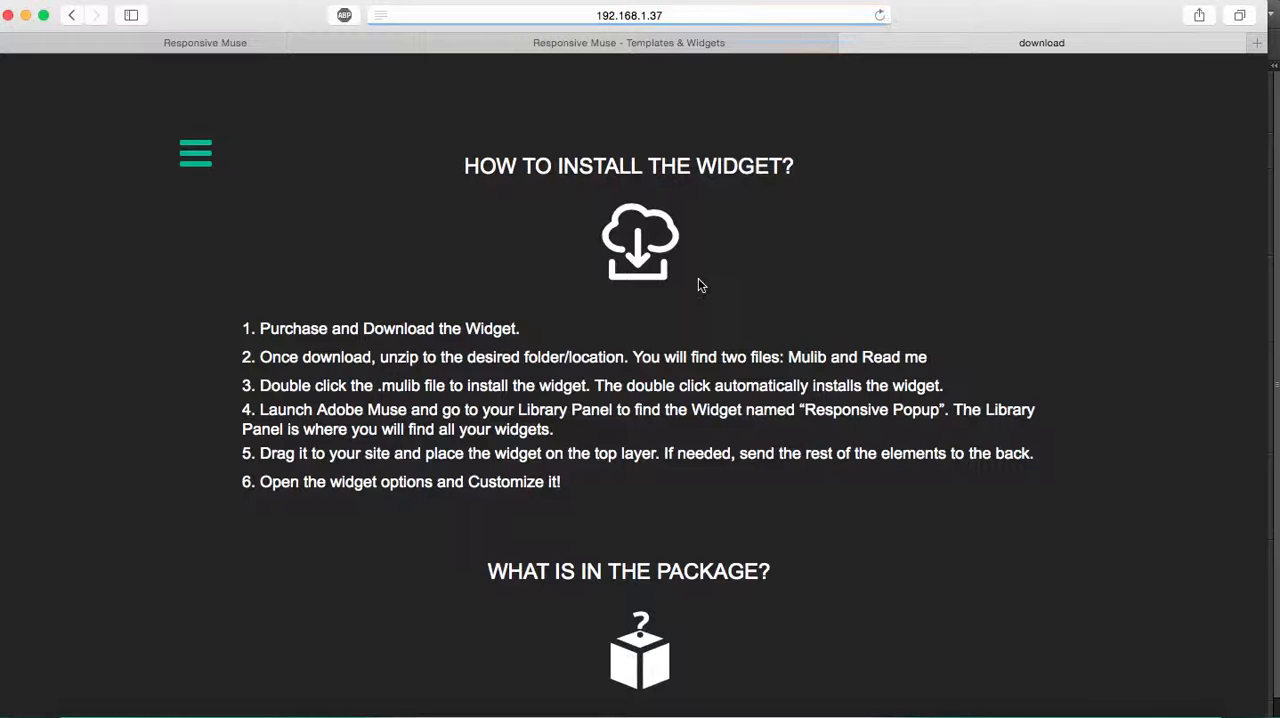
left_click(193, 155)
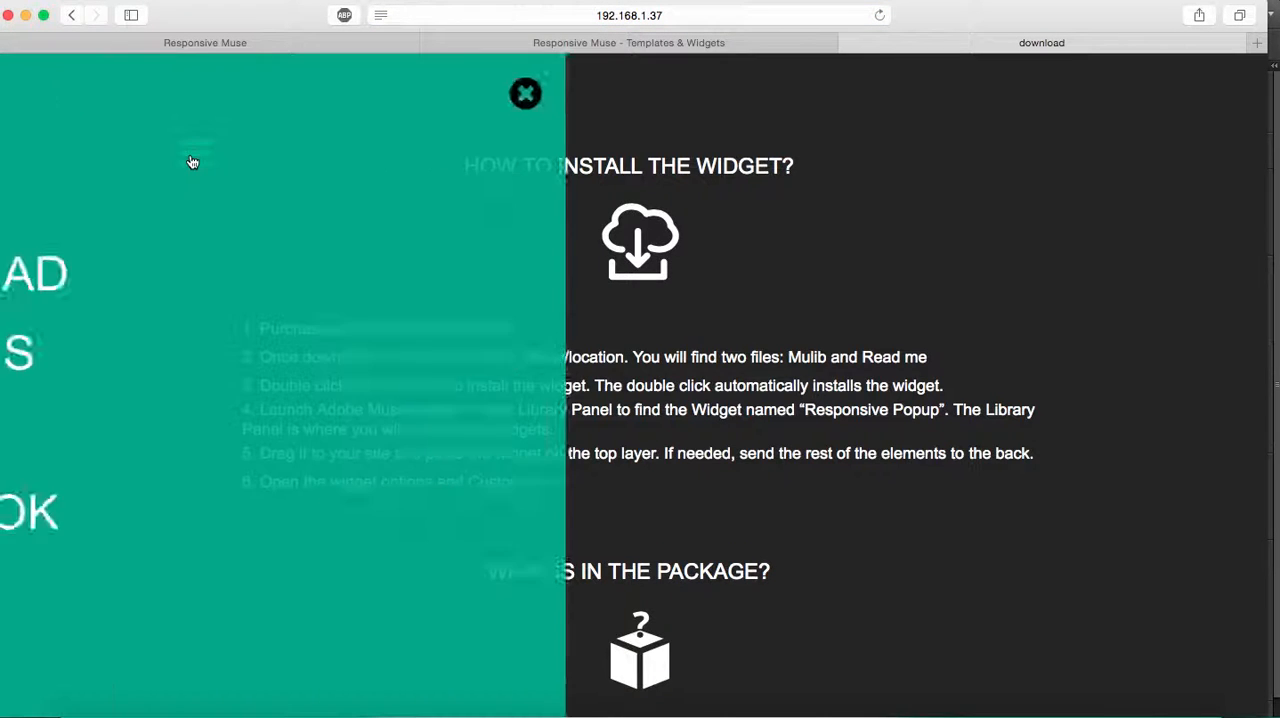
left_click(604, 340)
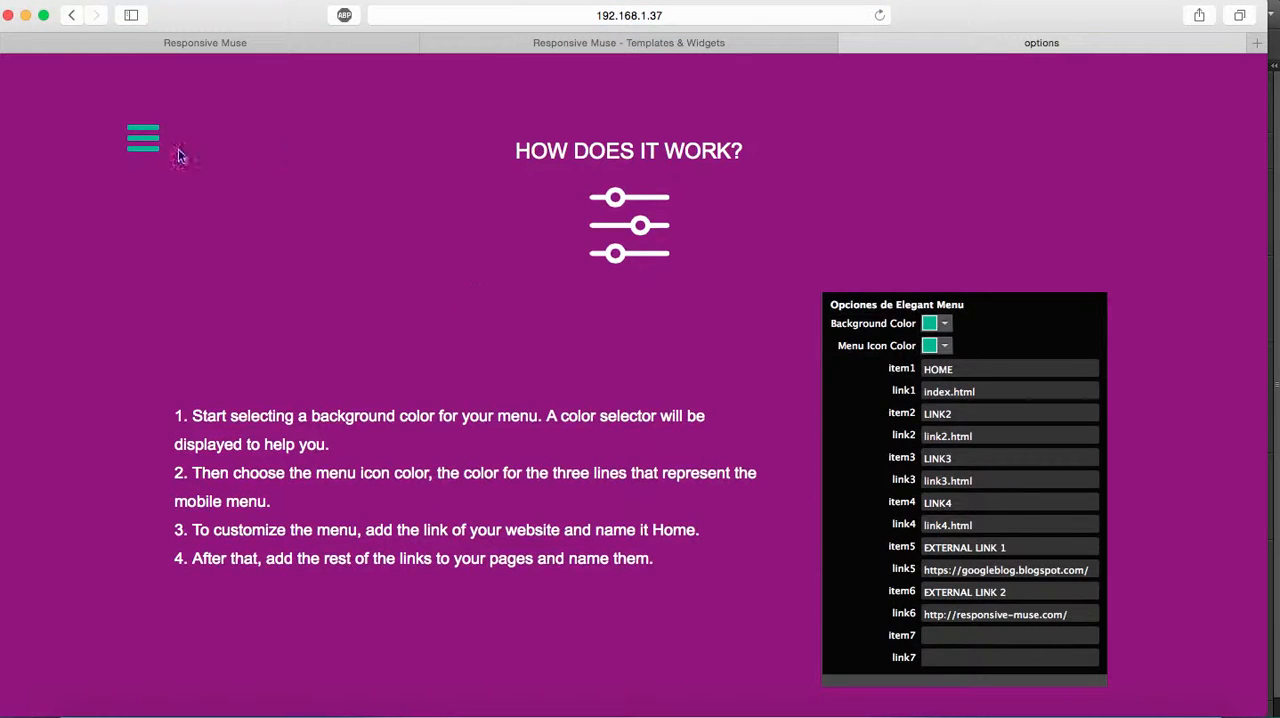
Follow the WEB link to responsive-muse.com and the FACEBOOK link, returning to the options page.
left_click(143, 148)
left_click(621, 440)
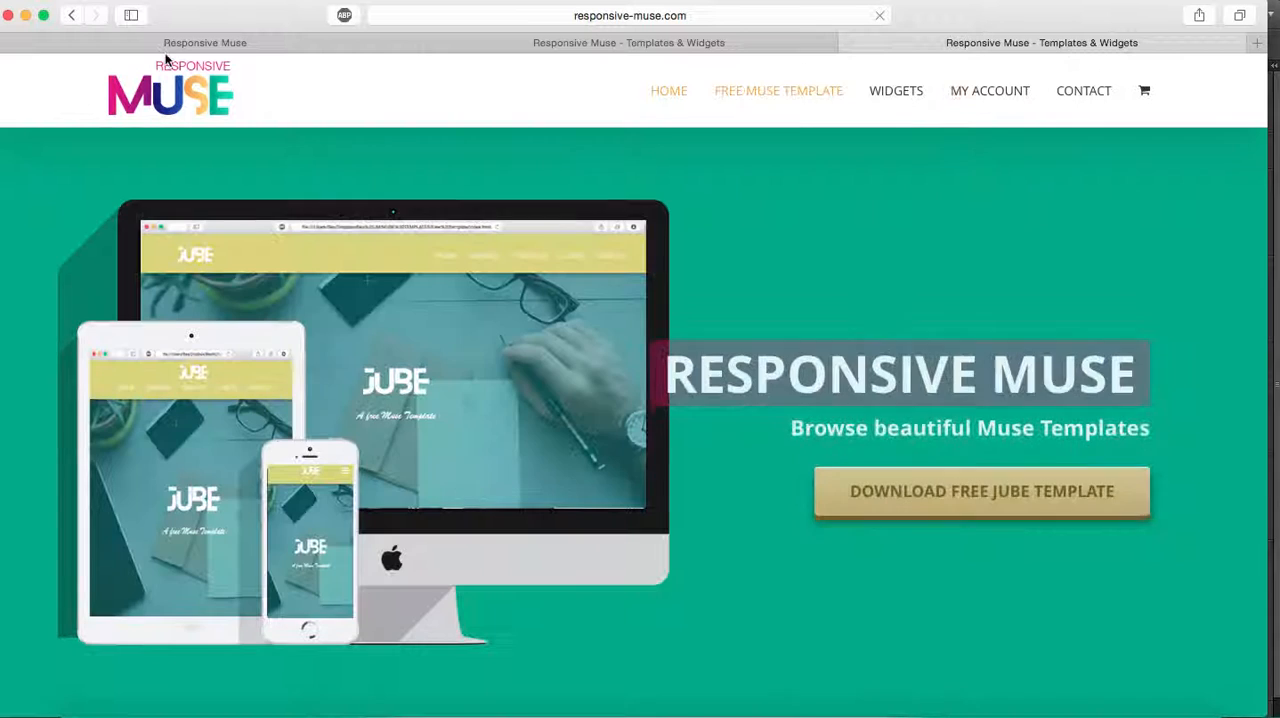
left_click(71, 15)
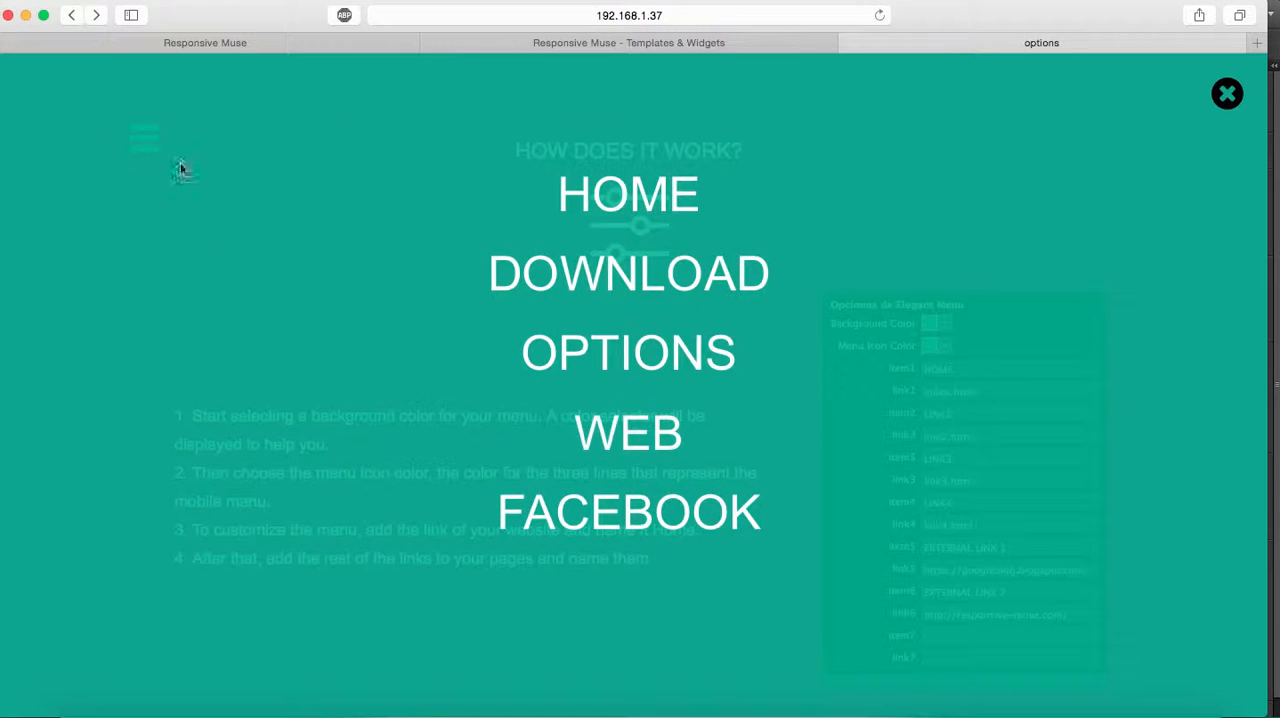
left_click(624, 513)
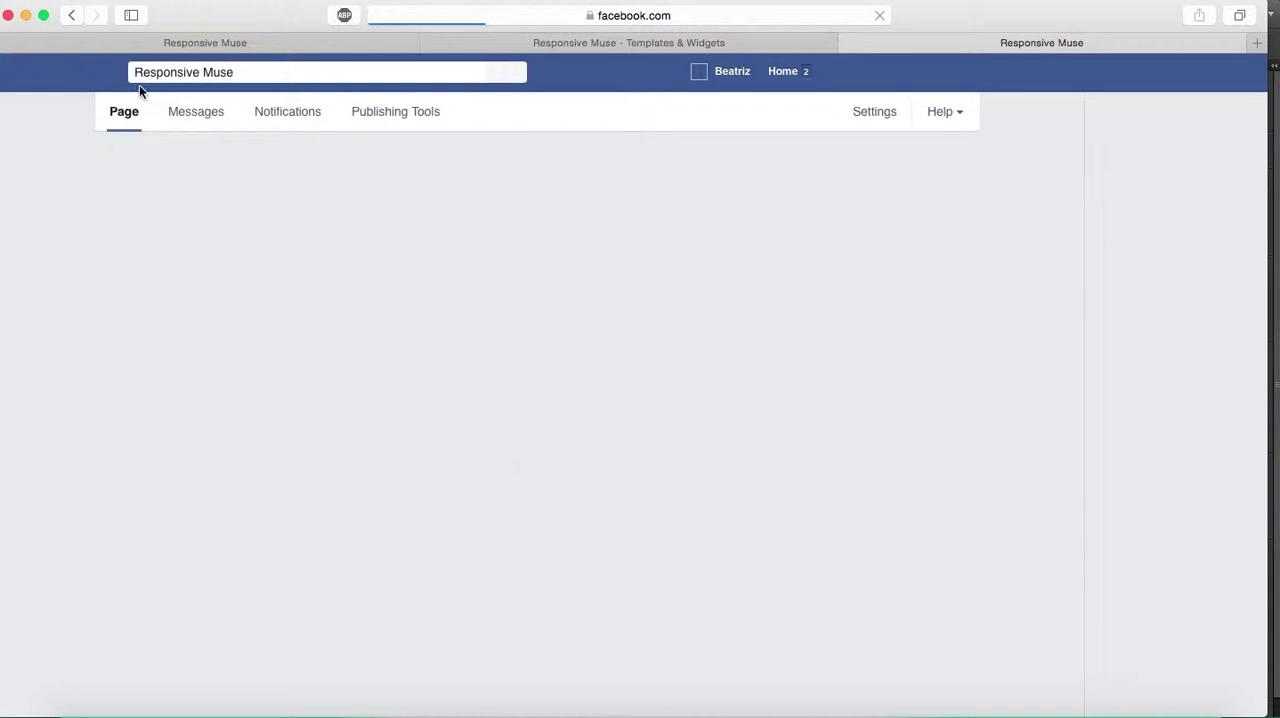
left_click(71, 15)
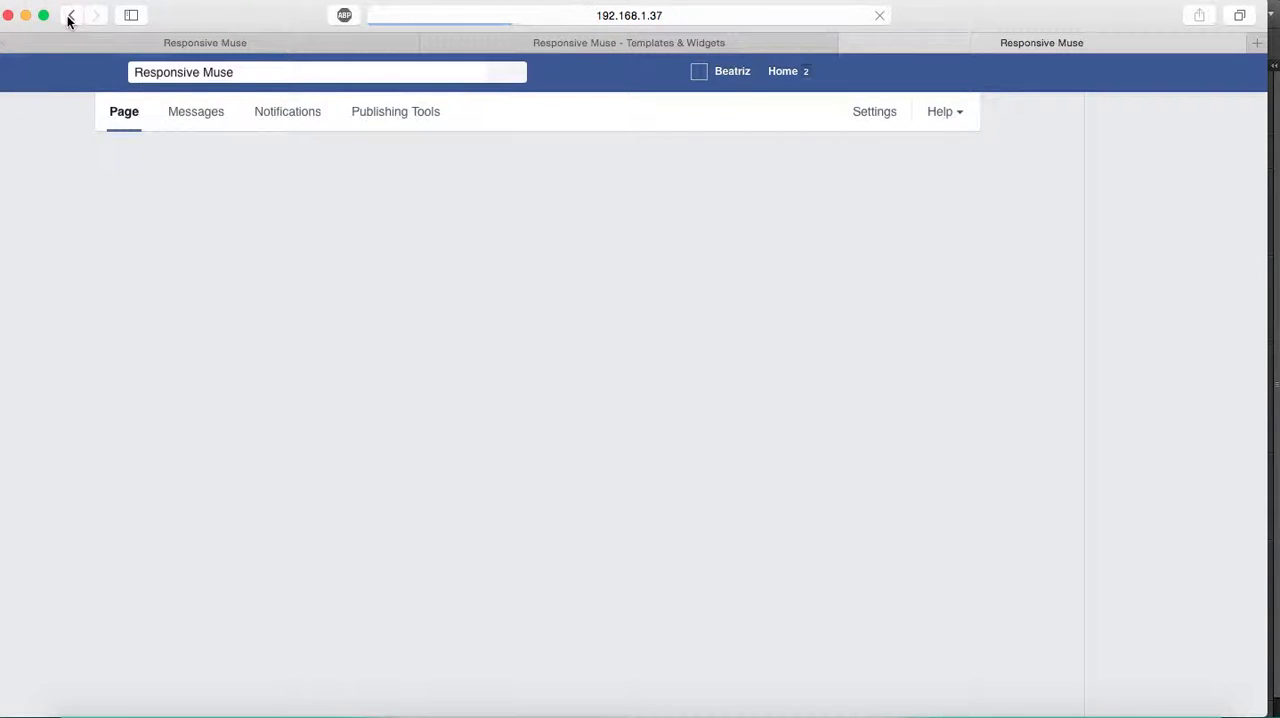
left_click(1100, 706)
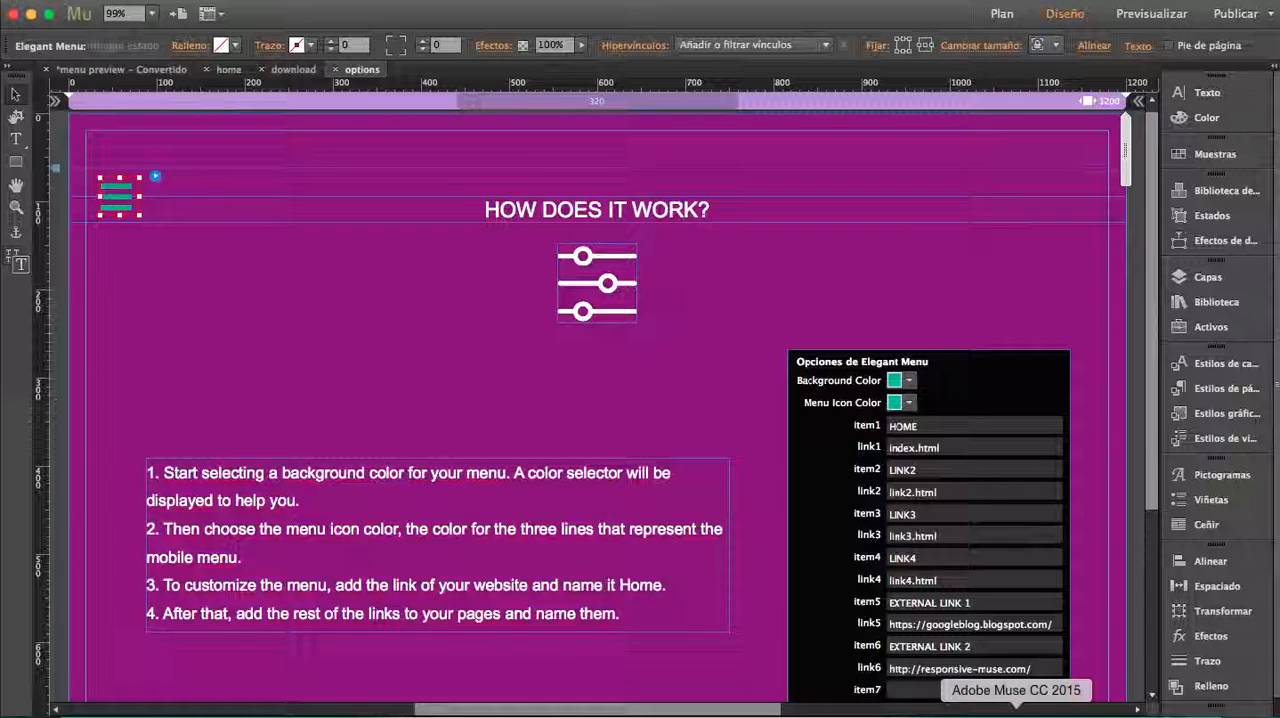